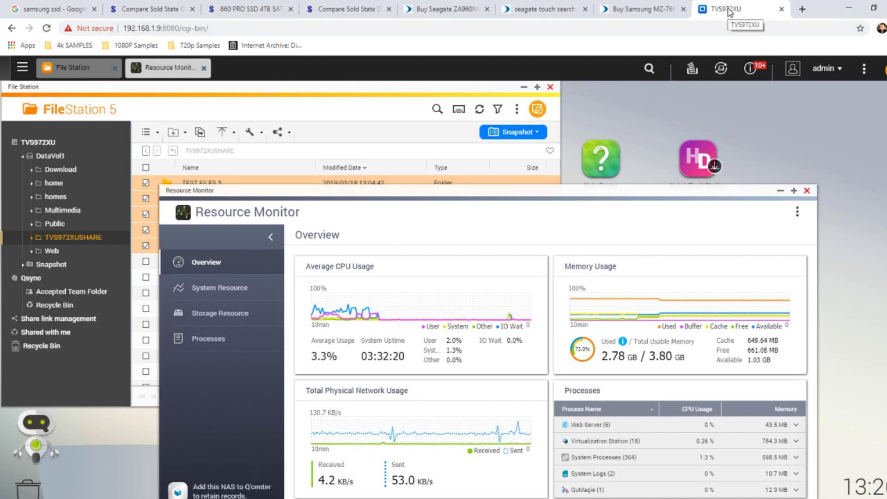
Step: Move the TVS972XU browser tab towards the front and close all the other tabs
left_click_drag(729, 11, 80, 10)
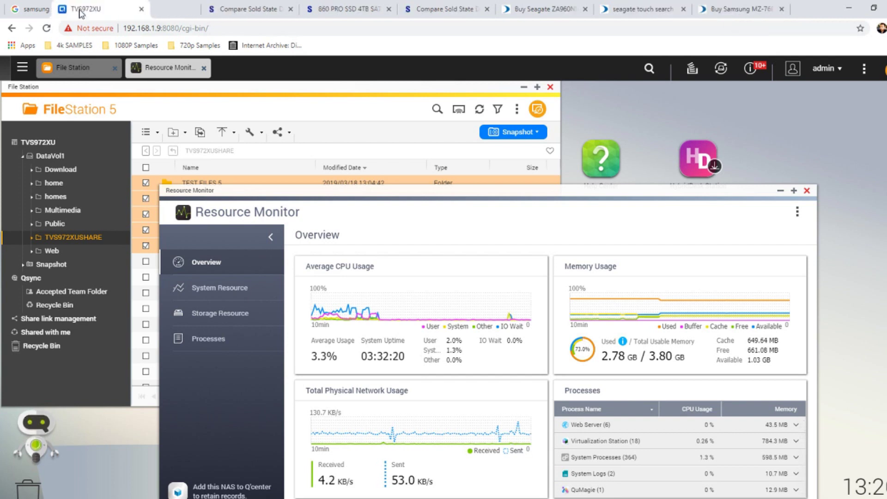
right_click(79, 10)
left_click(190, 121)
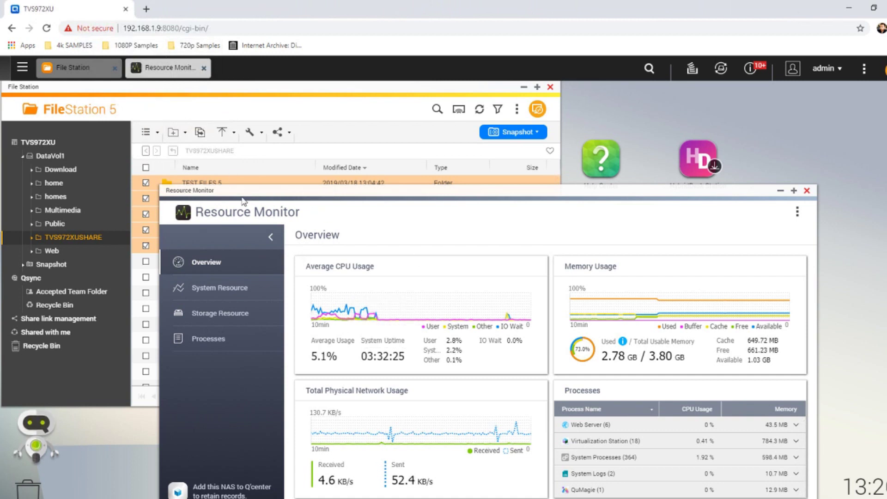
Step: Open Storage & Snapshots and inspect the disk information of the installed SSDs, including SSD 1 and SSD 2
left_click(23, 67)
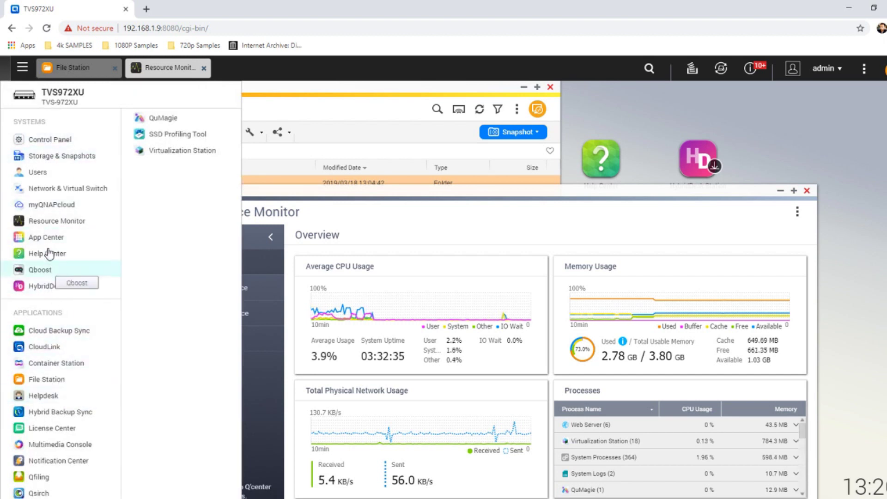
left_click(54, 156)
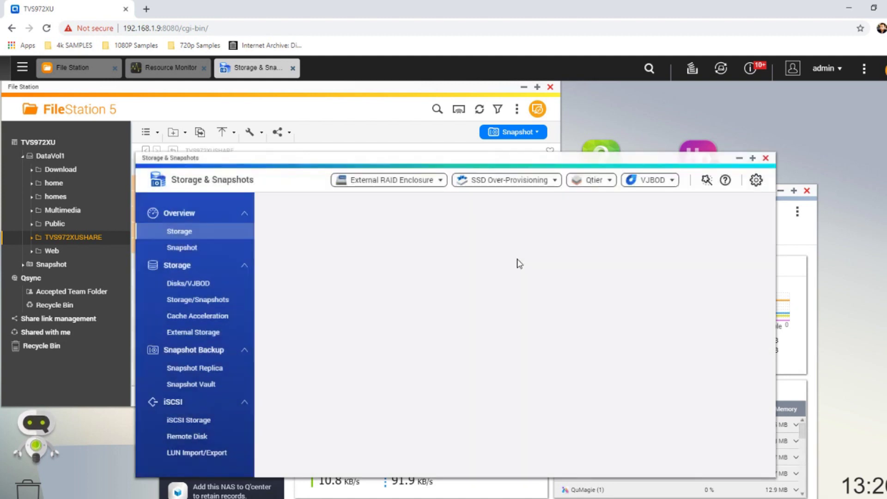
left_click(197, 283)
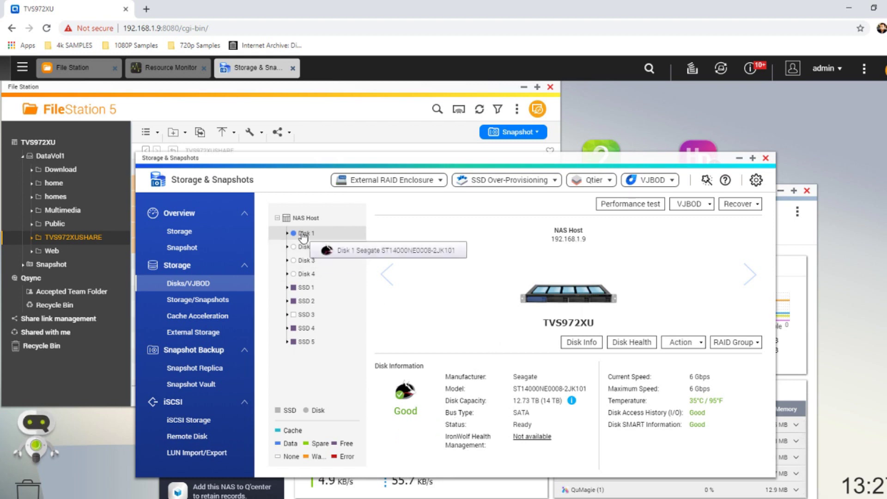
left_click(307, 305)
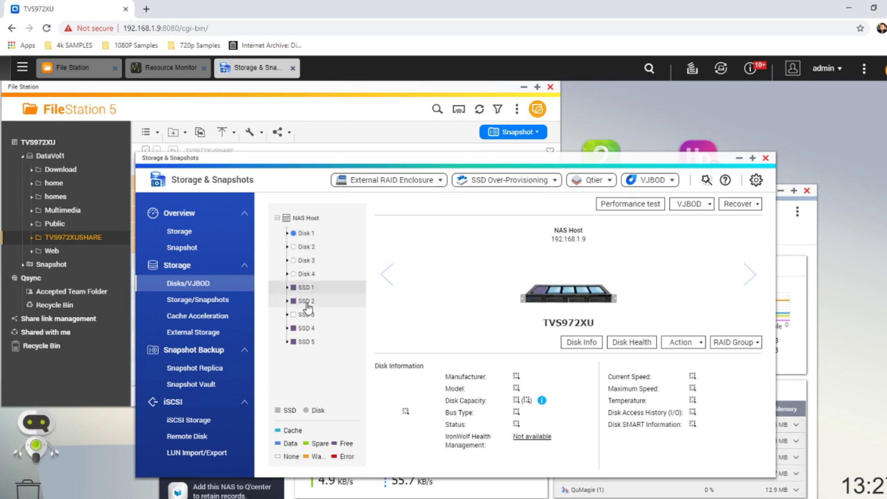
left_click(307, 302)
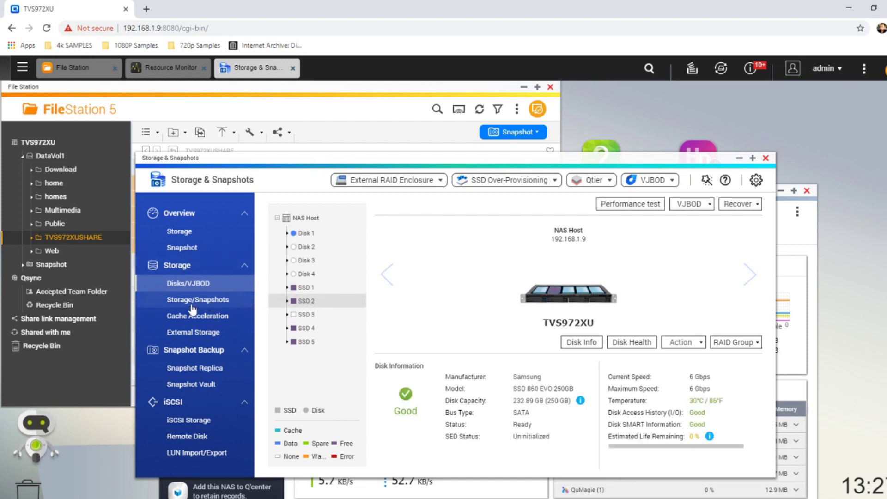
Step: View the details of RAID Group 1, and close Storage & Snapshots
left_click(736, 344)
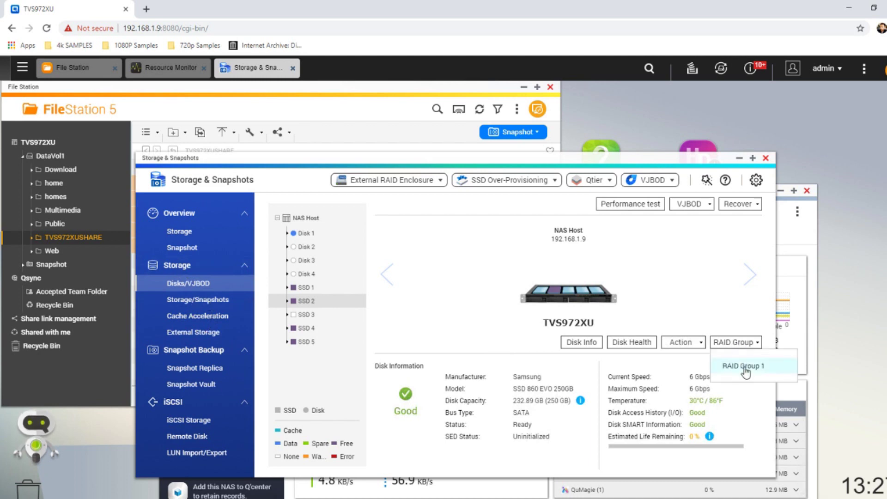
left_click(744, 366)
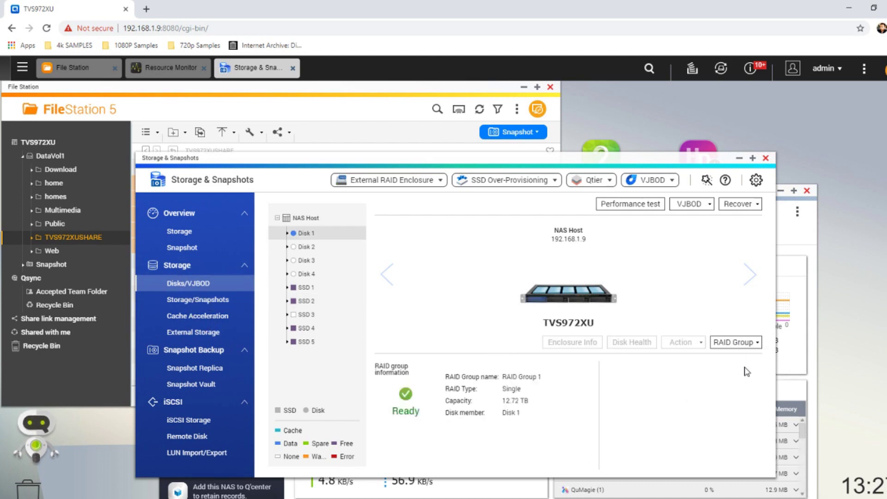
left_click(765, 159)
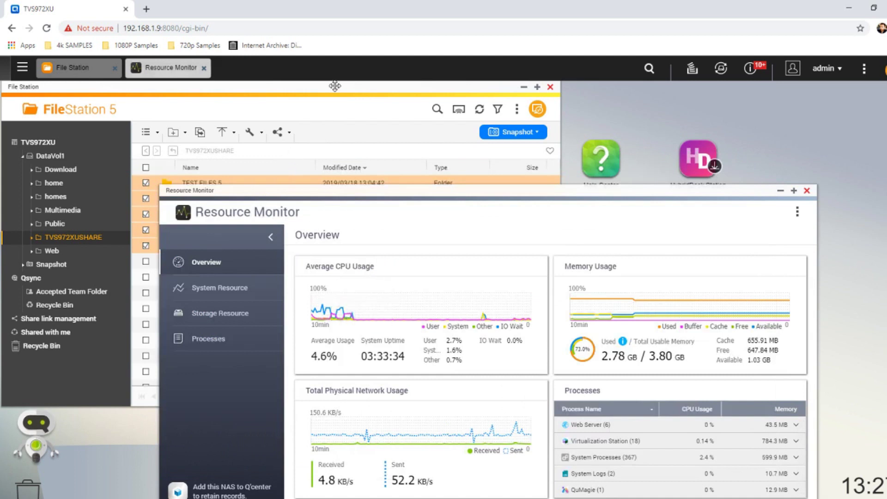
Step: Calculate the combined size of the five selected TEST FILES folders in File Station, and close their properties
left_click(335, 86)
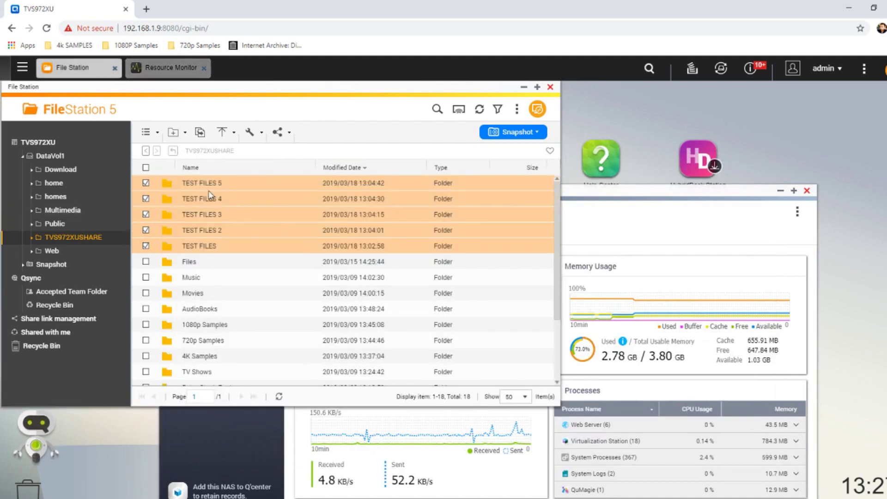
left_click_drag(209, 194, 271, 182)
right_click(272, 182)
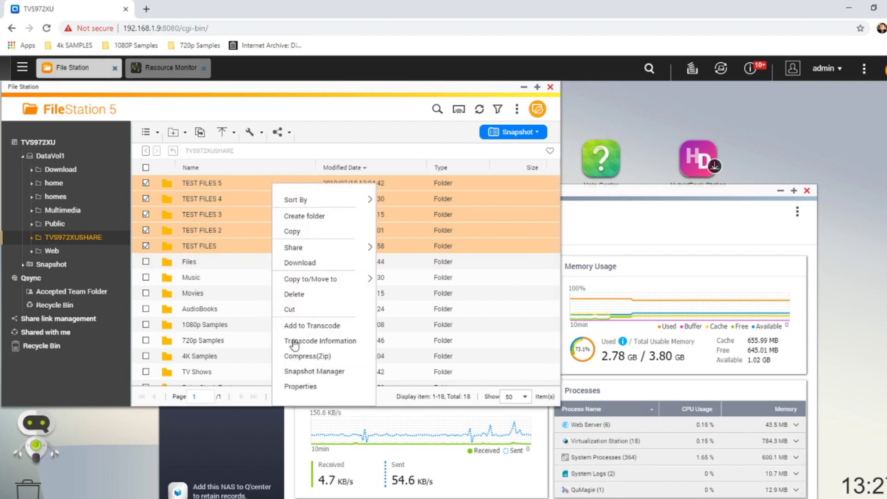
left_click(296, 389)
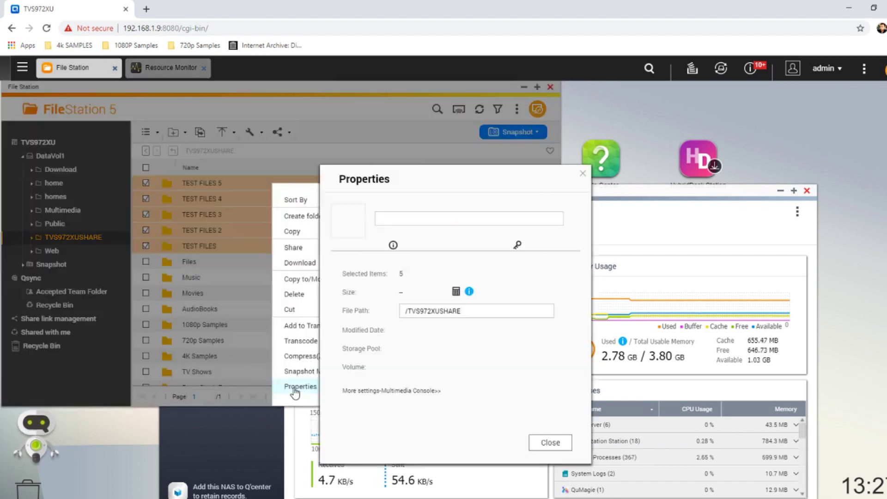
left_click(456, 309)
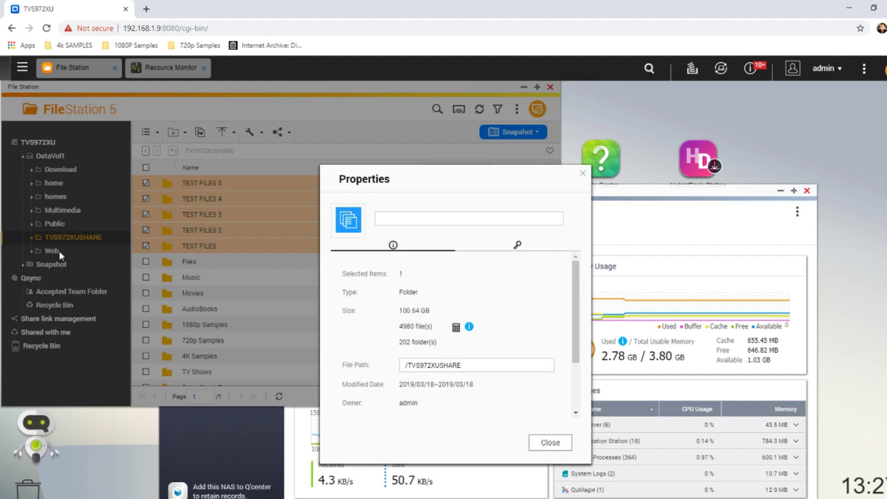
left_click(550, 442)
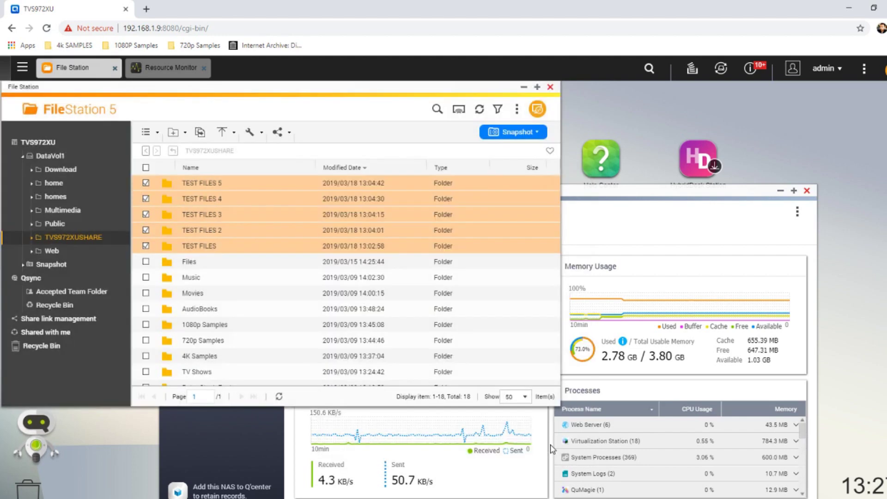
left_click(803, 428)
left_click(401, 89)
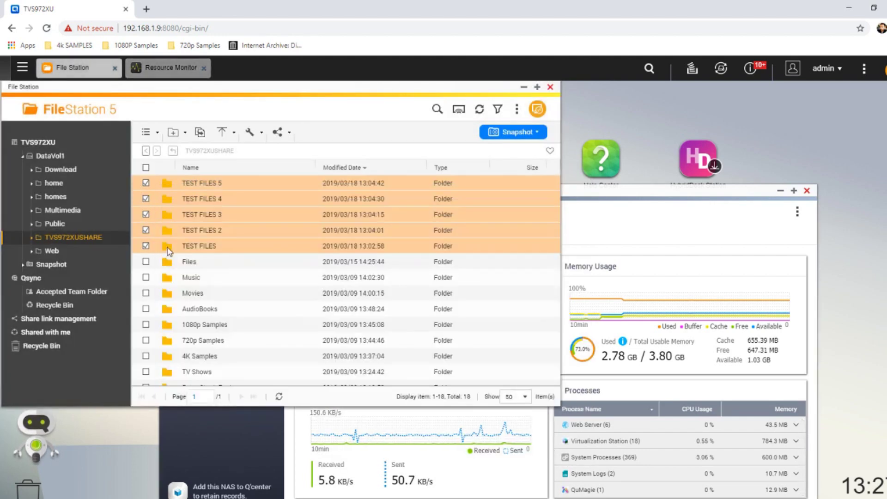
Step: Open the actions for the five selected TEST FILES folders, place the Alarms & Clock stopwatch over Resource Monitor and start it
right_click(249, 185)
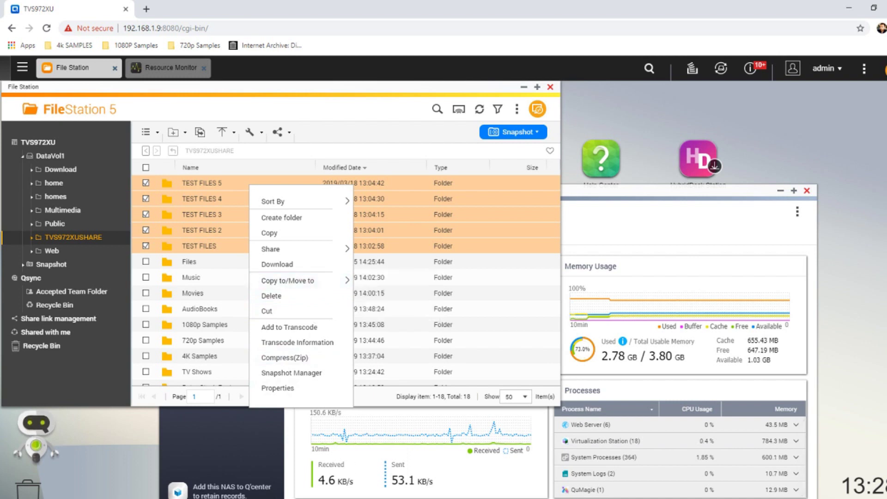
left_click_drag(753, 360, 764, 355)
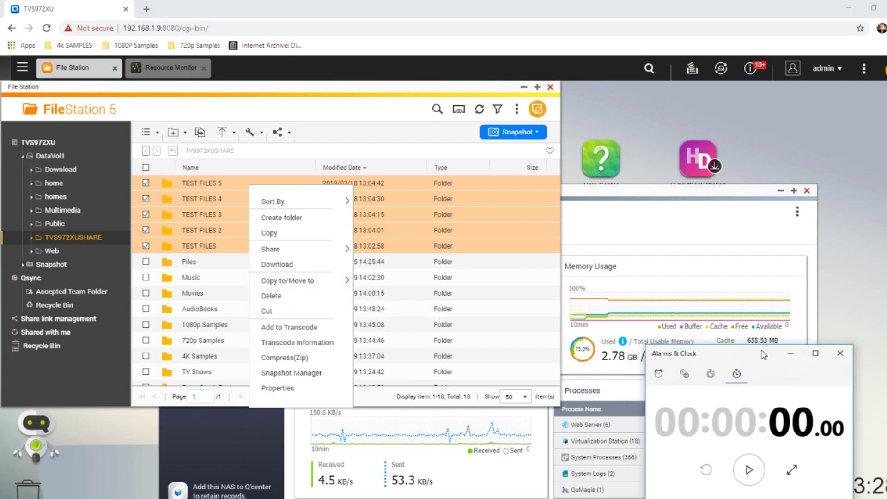
left_click_drag(745, 357, 709, 357)
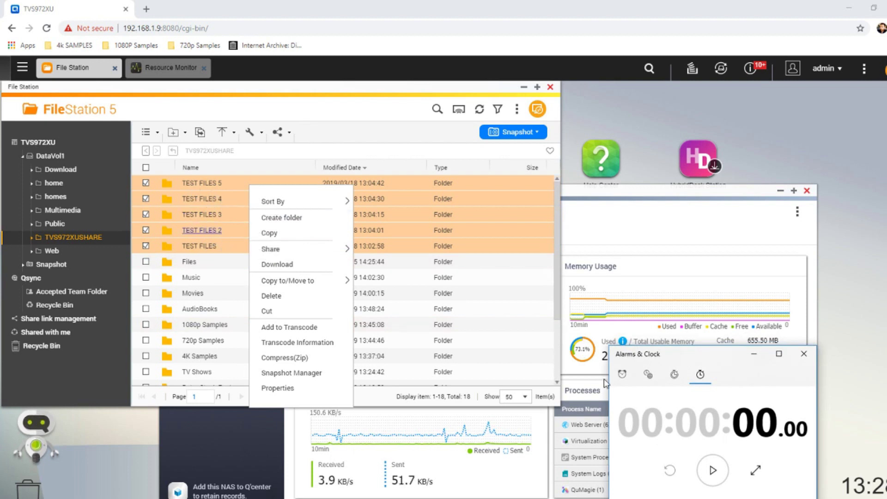
left_click(715, 469)
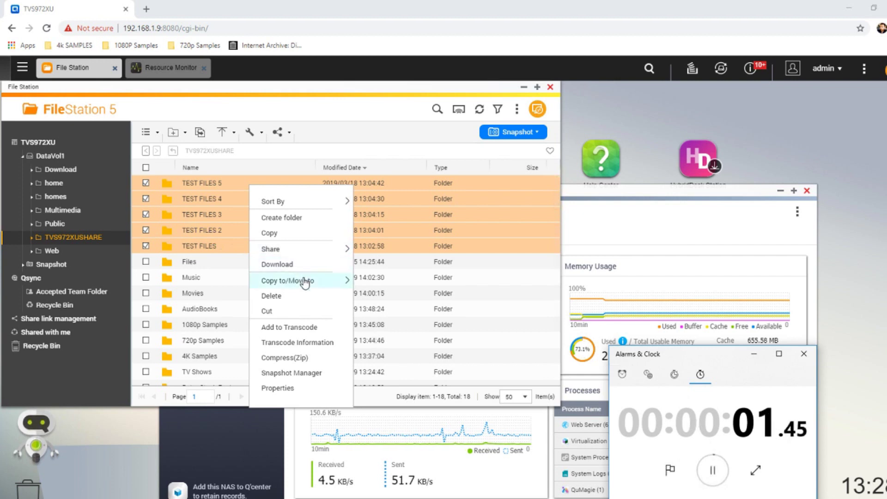
Step: Copy the five selected TEST FILES folders to the Download folder on DataVol1, keeping the mode that renames duplicate files
left_click(371, 288)
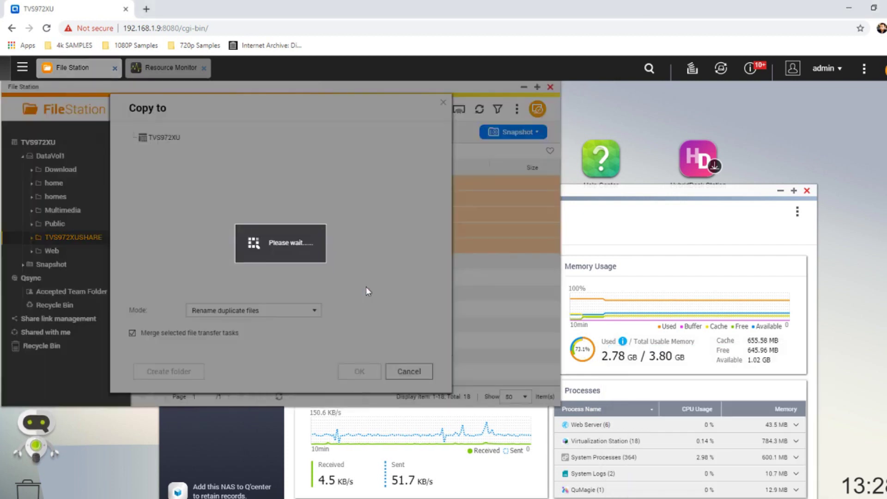
left_click(179, 158)
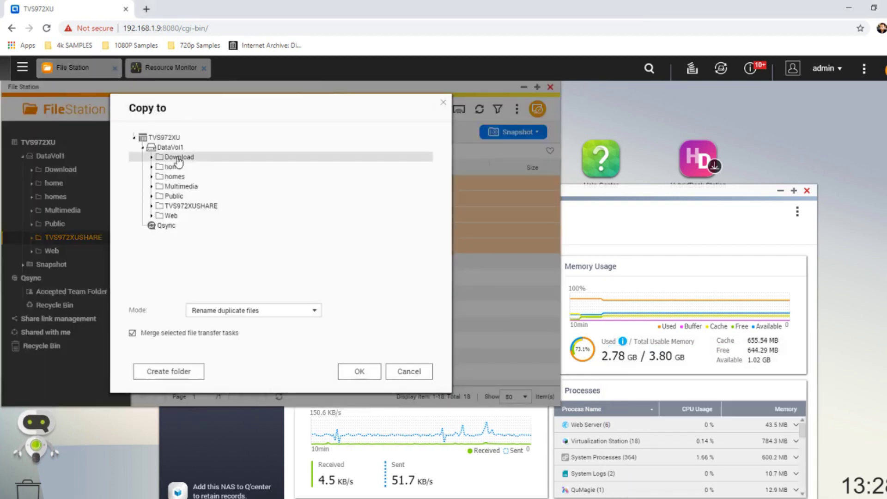
double_click(179, 158)
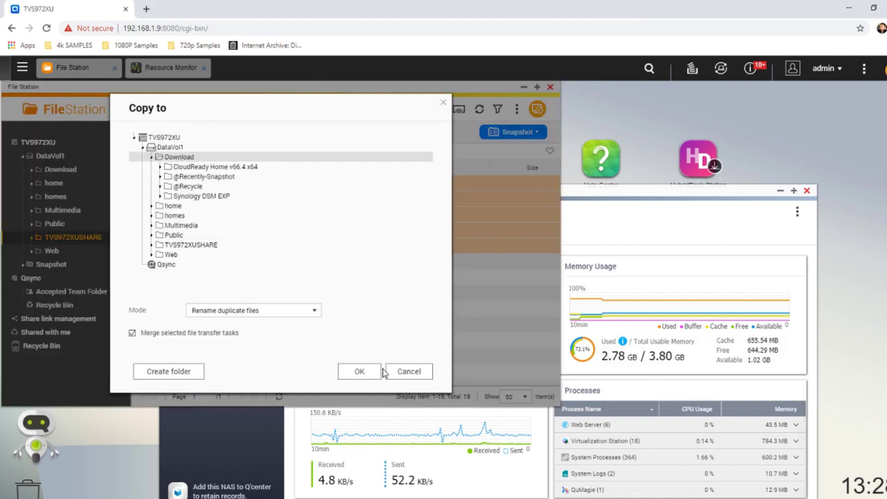
left_click(360, 372)
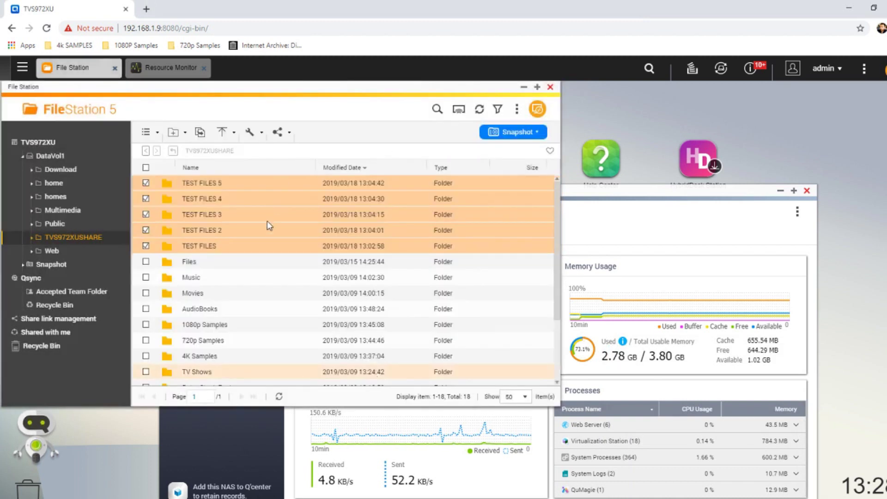
Step: Copy the same five TEST FILES folders to the home folder on DataVol1, renaming duplicate files
right_click(187, 186)
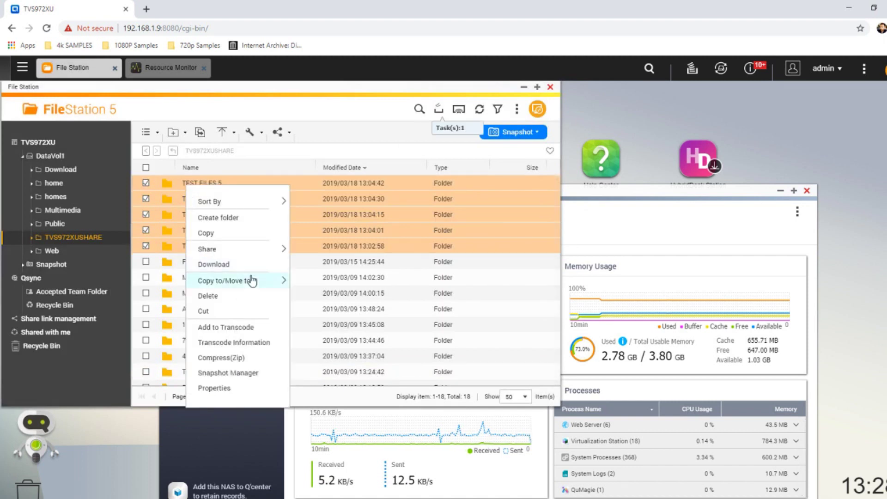
mouse_move(261, 282)
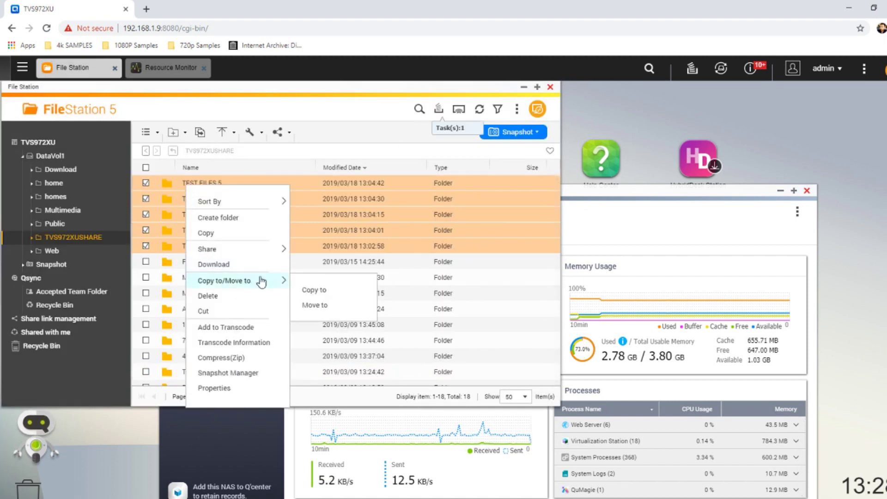
left_click(316, 290)
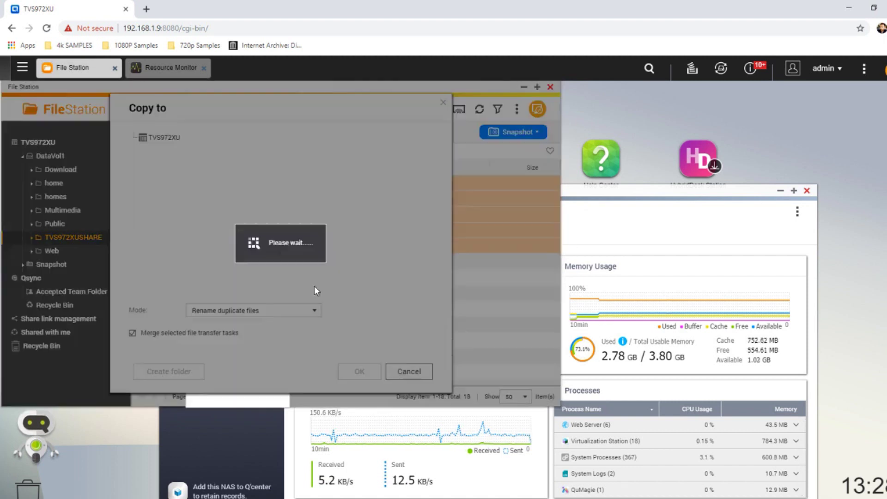
left_click(173, 168)
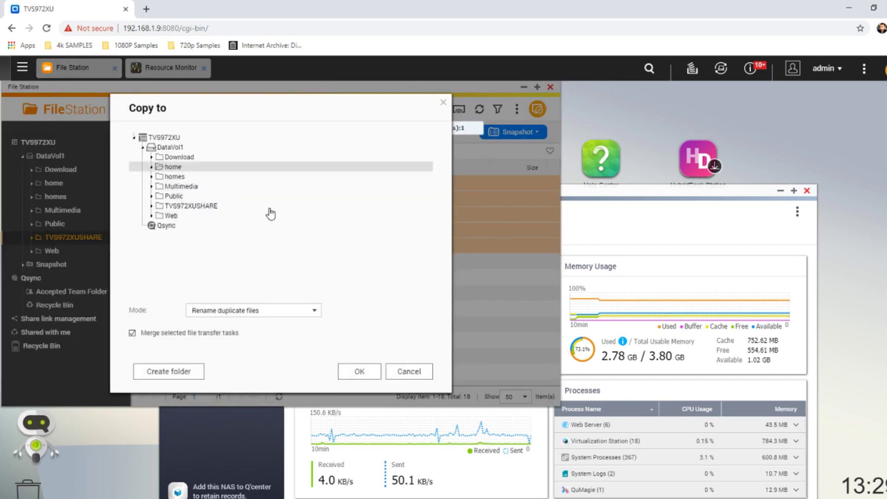
left_click(349, 368)
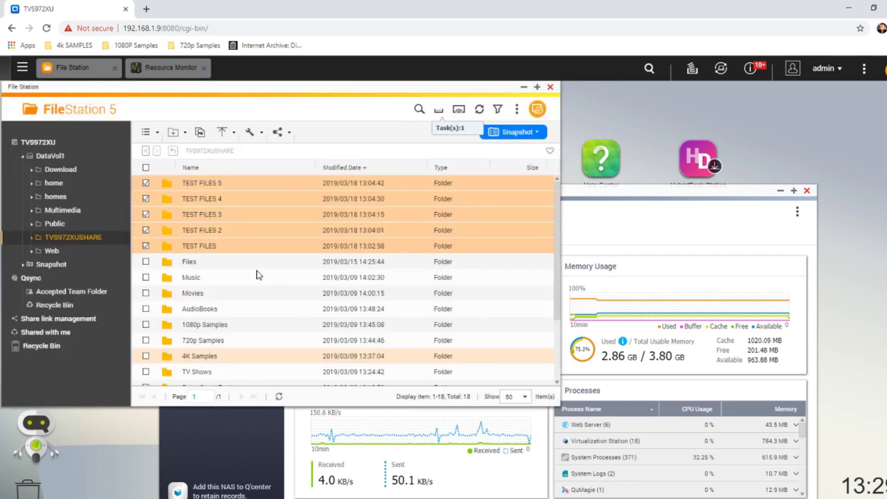
Step: Copy the five TEST FILES folders to the homes folder on DataVol1 as another transfer, renaming duplicate files
left_click_drag(259, 276, 246, 303)
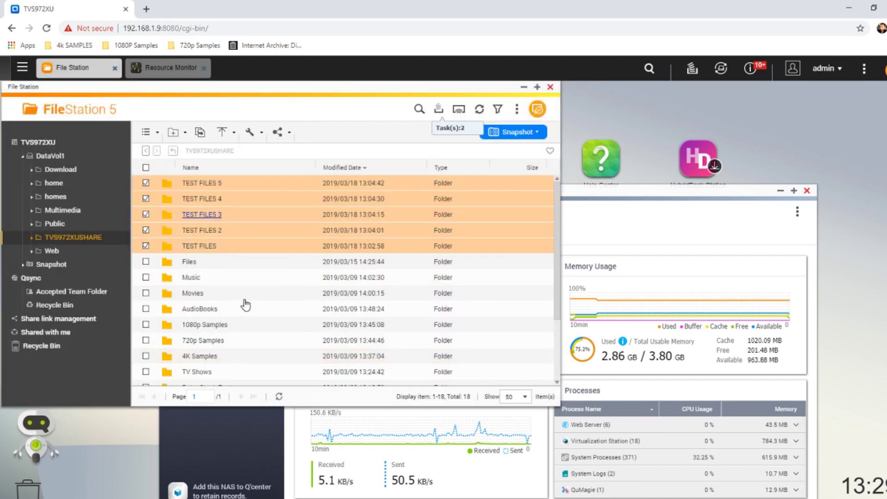
right_click(248, 306)
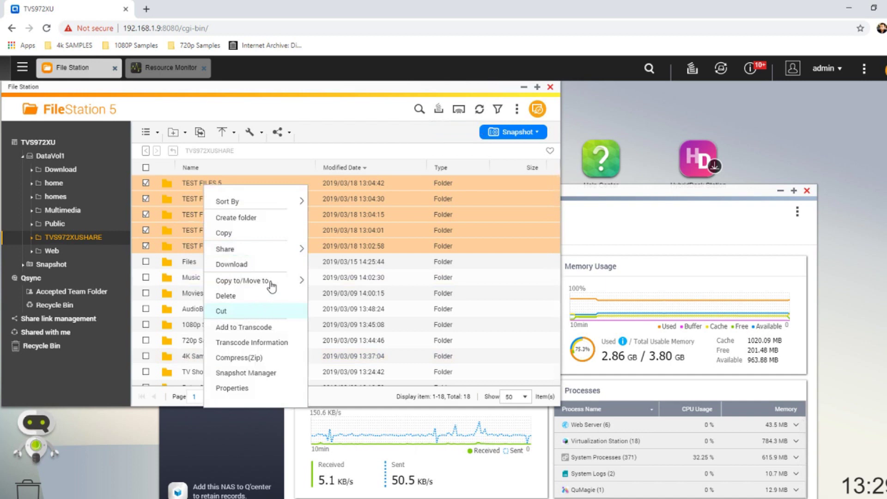
mouse_move(272, 287)
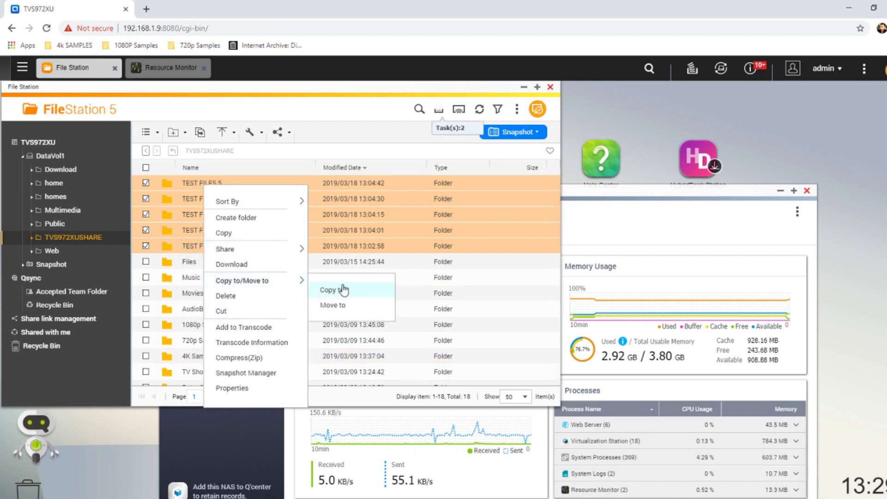
left_click(342, 289)
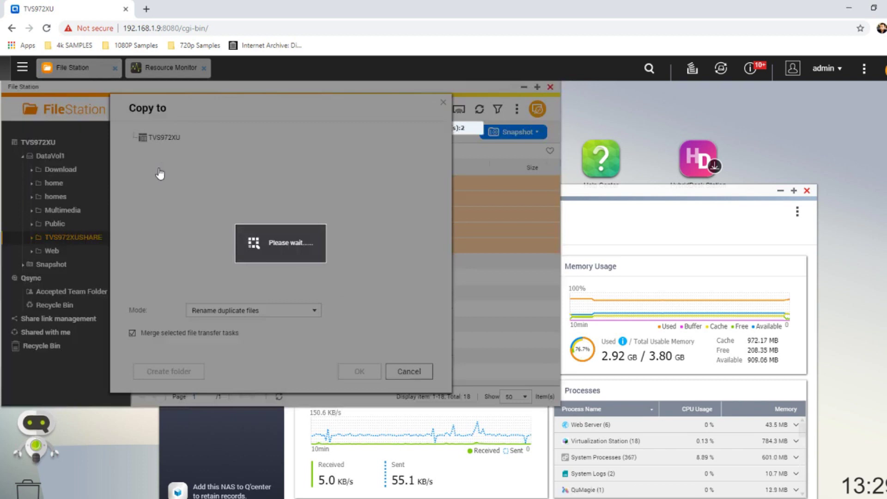
left_click(175, 177)
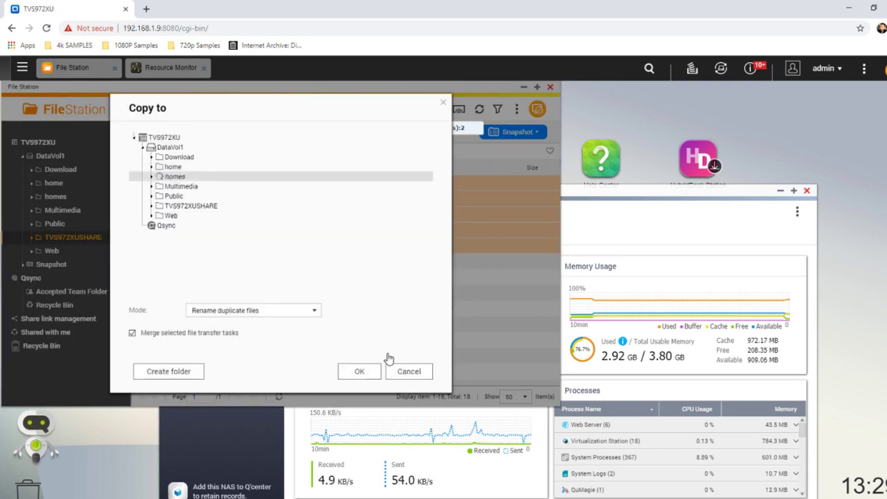
left_click(360, 373)
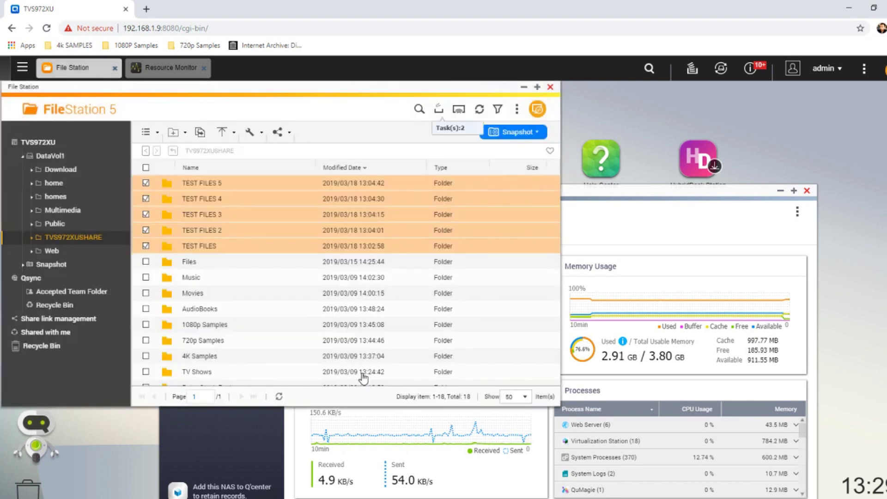
Step: Review the copy jobs in the Background Task list and arrange it with Resource Monitor and the stopwatch so all are in view
left_click(437, 113)
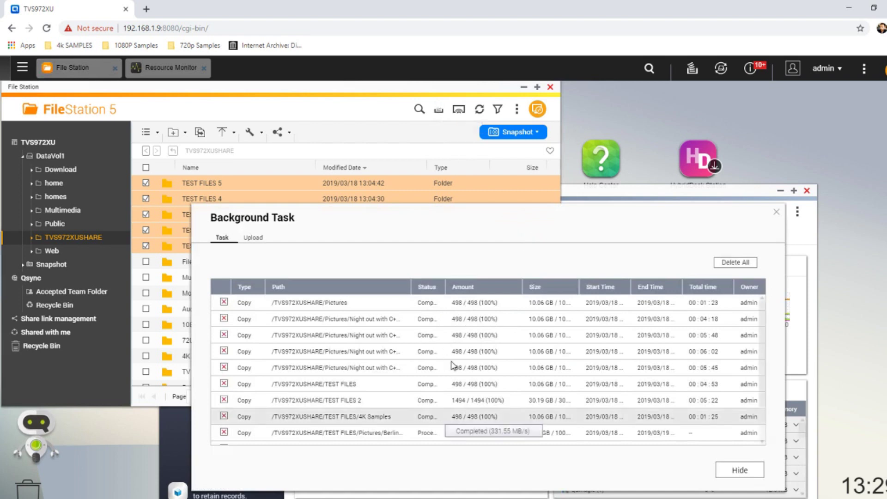
scroll(425, 416, "down", 2)
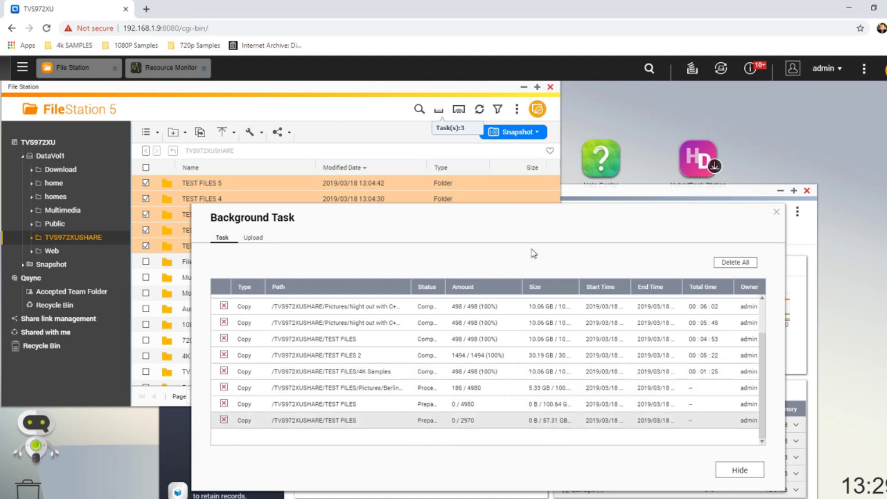
mouse_move(447, 215)
left_mouse_down()
mouse_move(337, 248)
mouse_move(439, 230)
left_mouse_up()
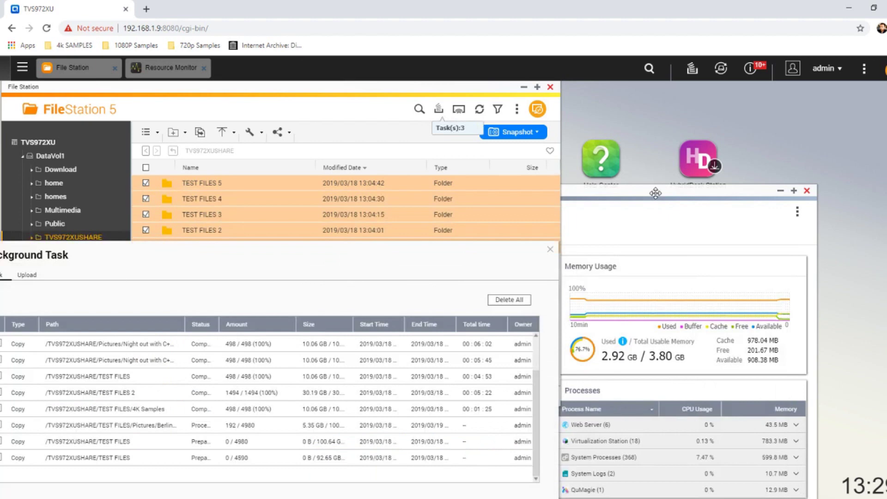
left_click_drag(642, 124, 641, 124)
left_click_drag(473, 124, 474, 89)
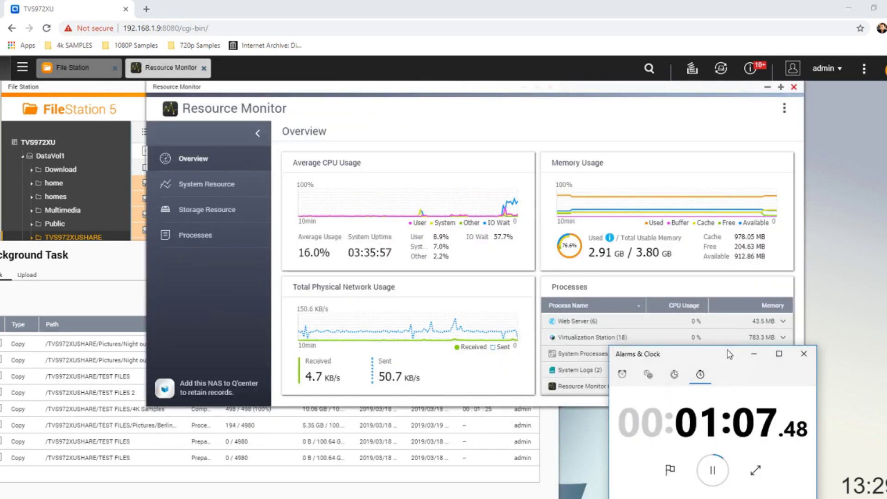
left_click_drag(731, 357, 675, 365)
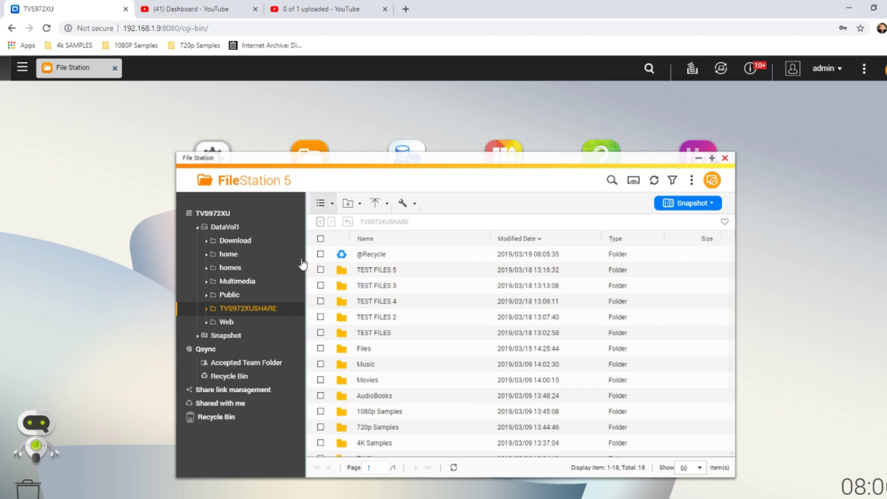
Step: Start creating an SSD cache from Cache Acceleration in Storage & Snapshots and proceed past the introduction
left_click(18, 71)
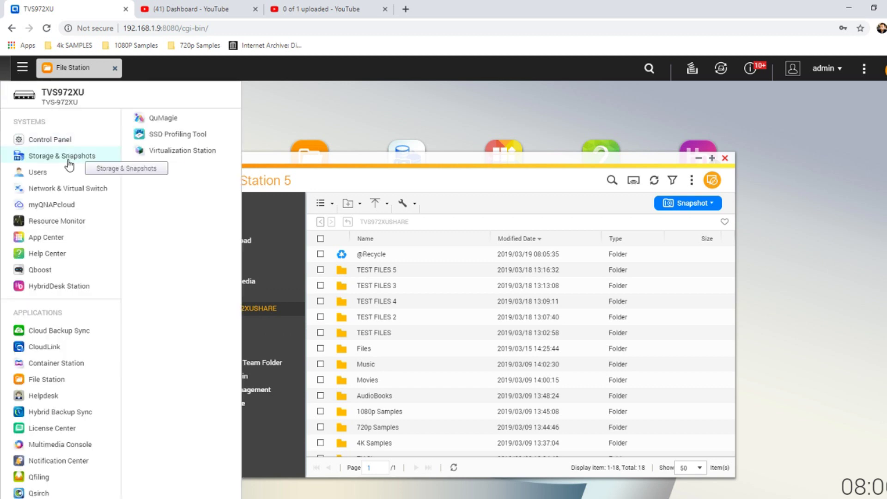
left_click(66, 159)
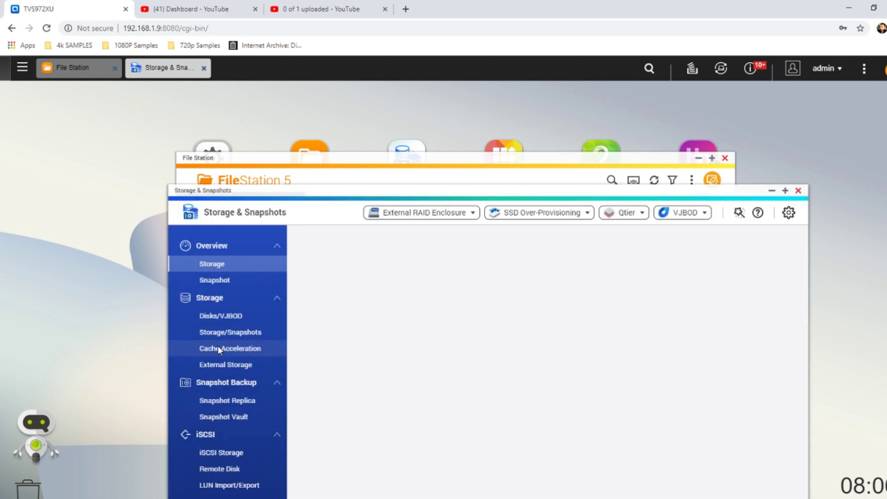
left_click(218, 347)
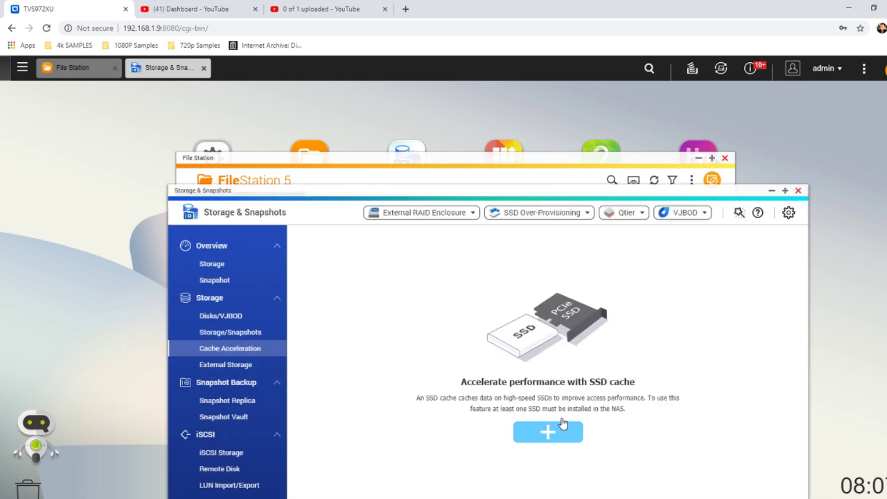
left_click(563, 424)
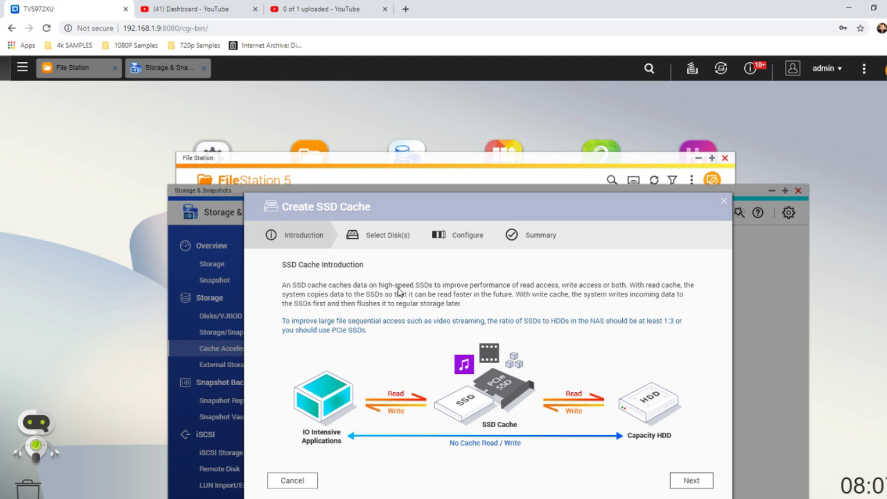
left_click(692, 480)
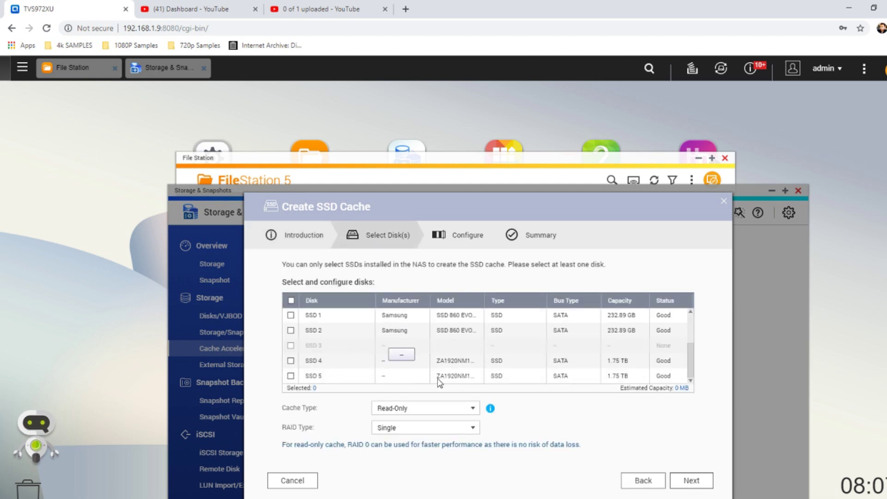
Step: Use SSD 1 and SSD 2 for the cache, with the Read-Write cache type and RAID 1
left_click(291, 316)
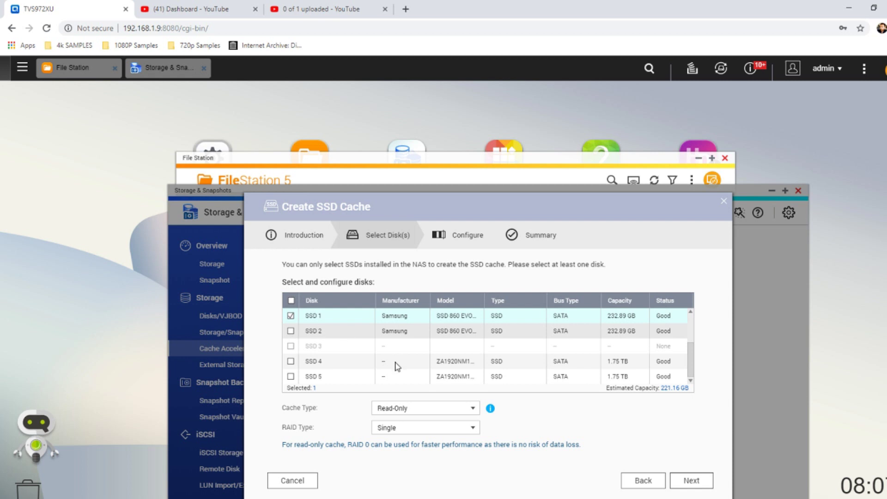
left_click(291, 331)
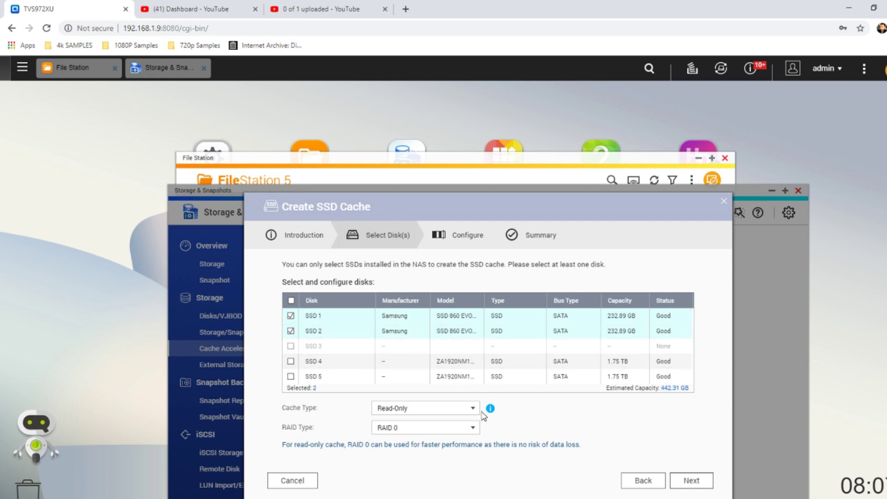
left_click(431, 408)
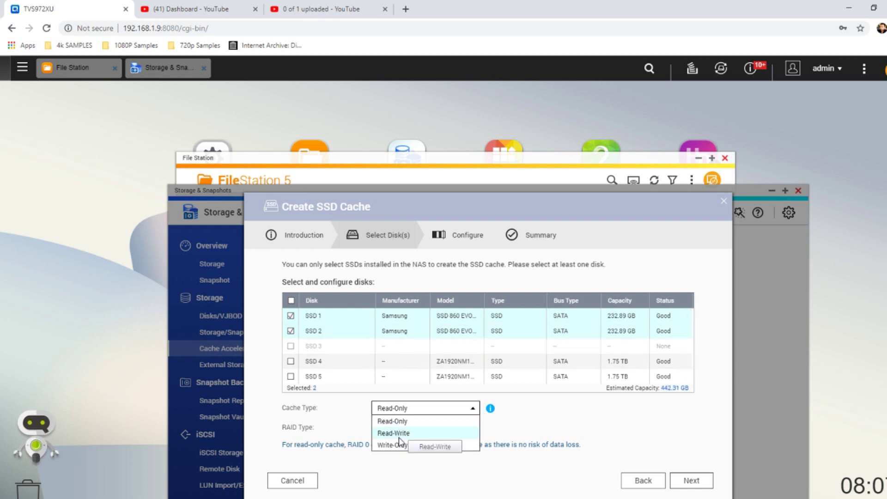
left_click(400, 437)
left_click(411, 429)
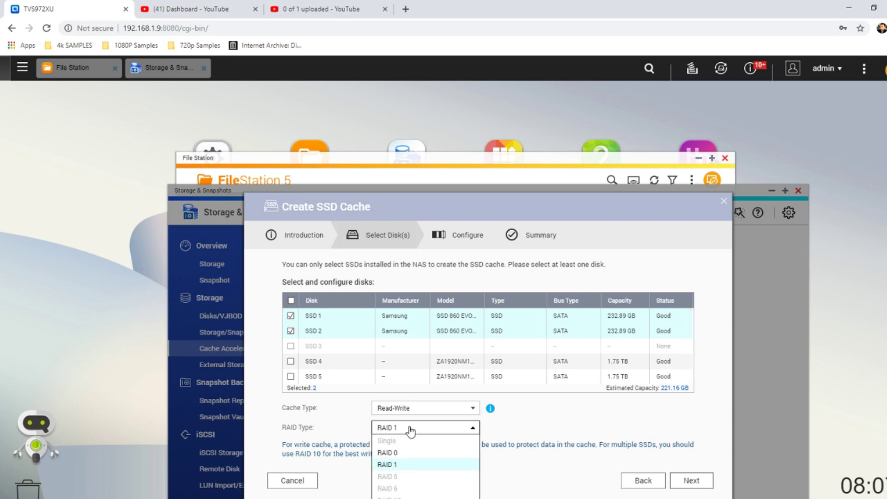
left_click(411, 430)
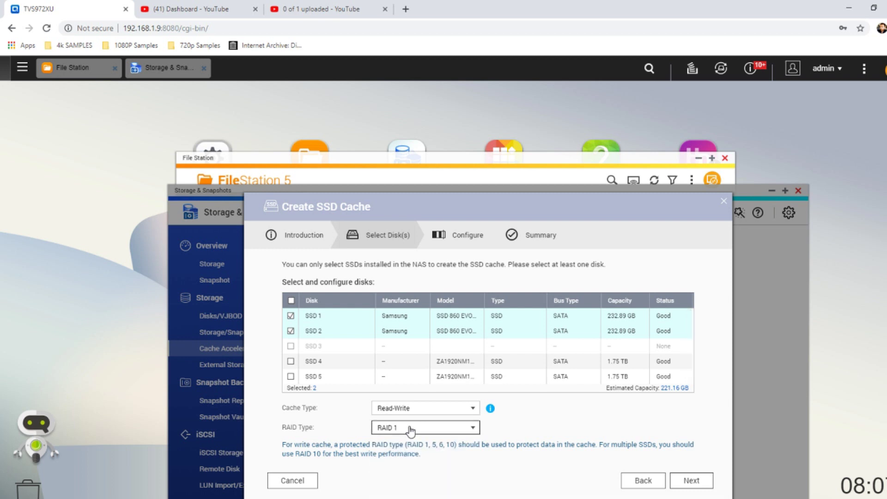
left_click(690, 480)
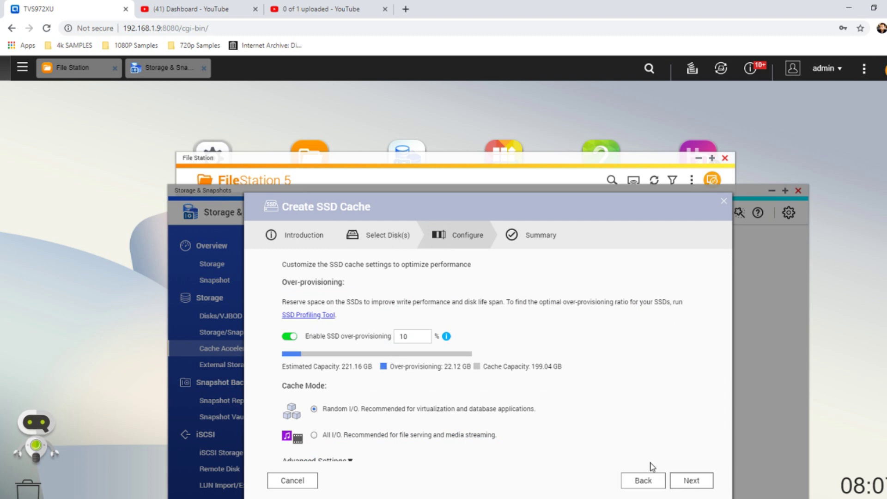
Step: Keep 10% over-provisioning, Random I/O mode and DataVol1 enabled, create the SSD cache and acknowledge the data erasure notice
scroll(588, 361, "down", 1)
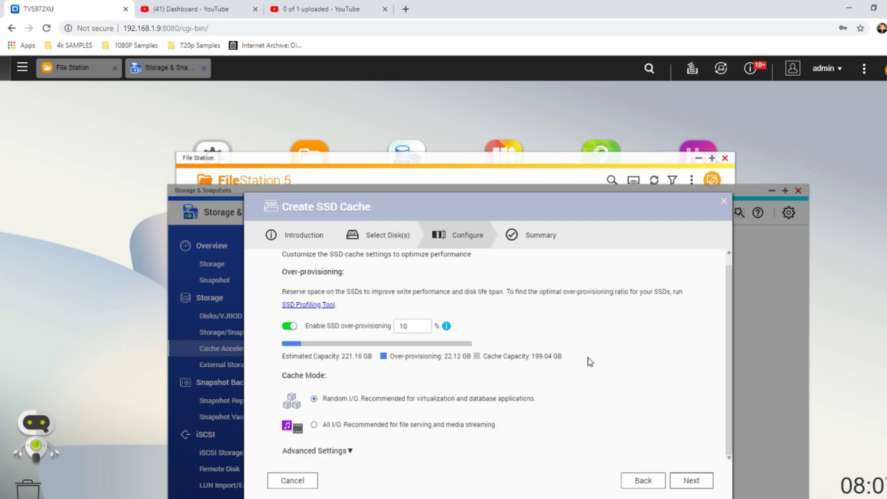
left_click(692, 481)
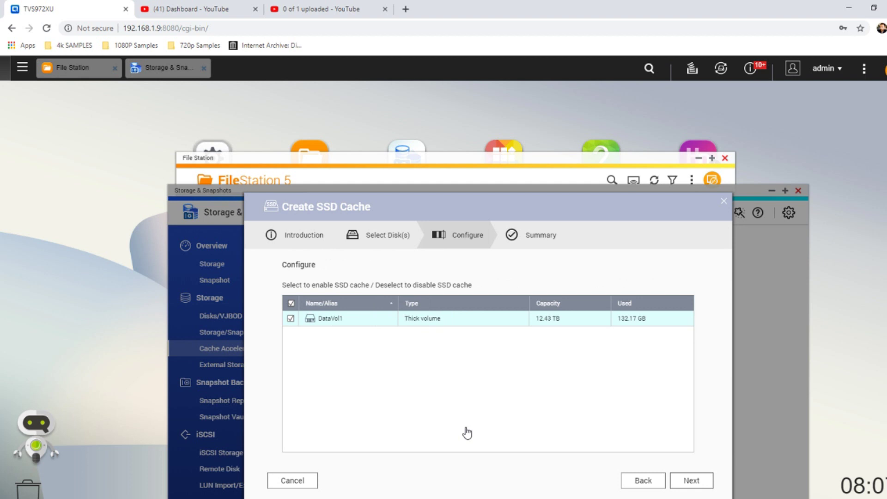
left_click(690, 481)
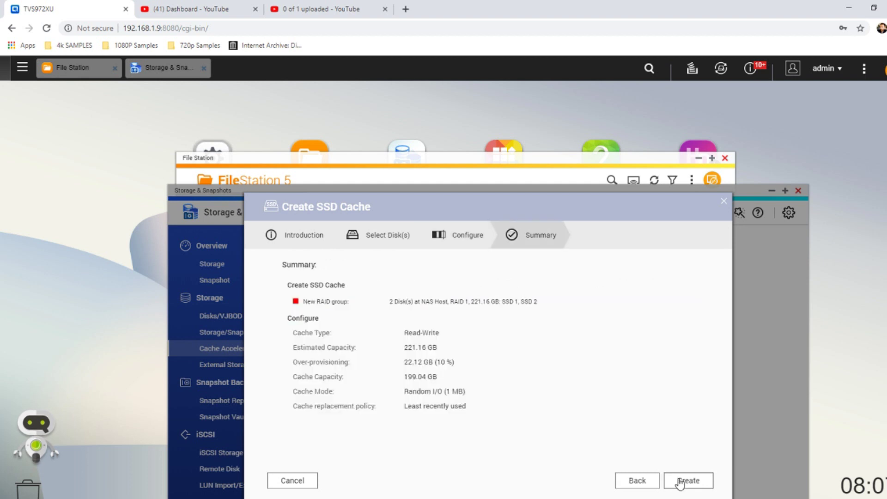
left_click(689, 481)
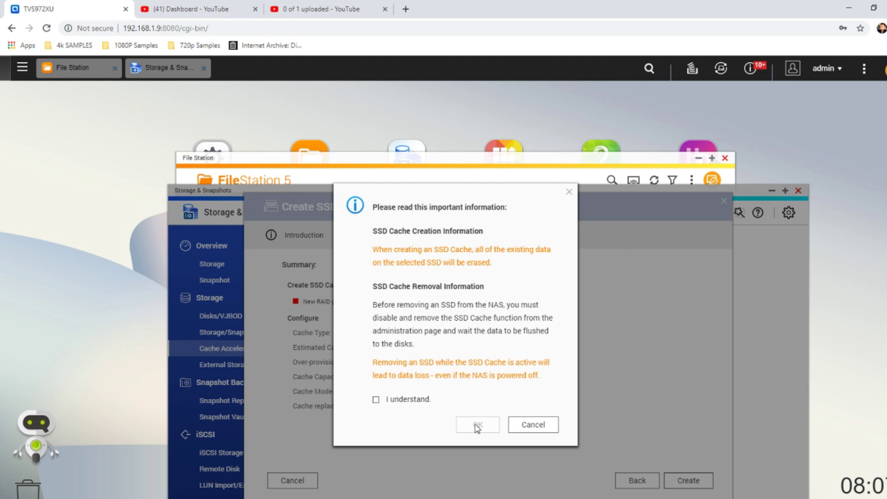
left_click(376, 401)
left_click(468, 425)
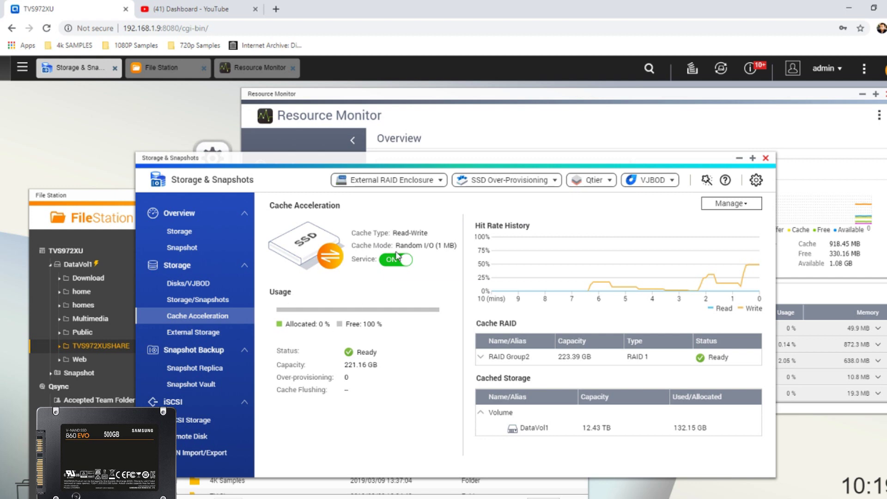
Step: Close Storage & Snapshots and check the contents of the Download, home and homes folders in File Station, returning to TVS972XUSHARE
left_click(767, 158)
left_click_drag(171, 195, 171, 154)
mouse_move(99, 225)
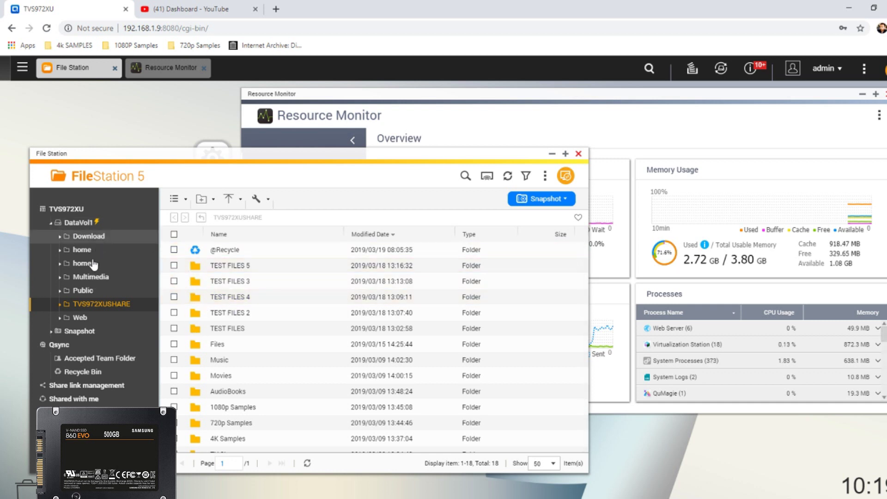
left_click(89, 241)
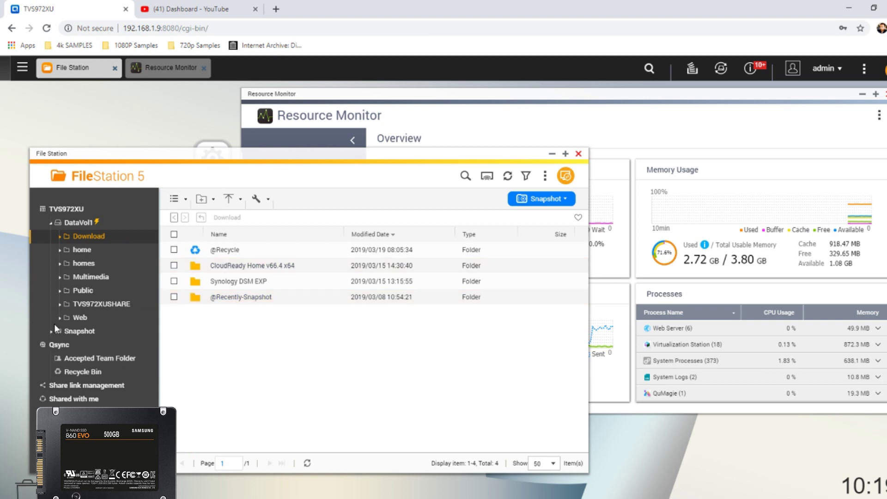
left_click(82, 249)
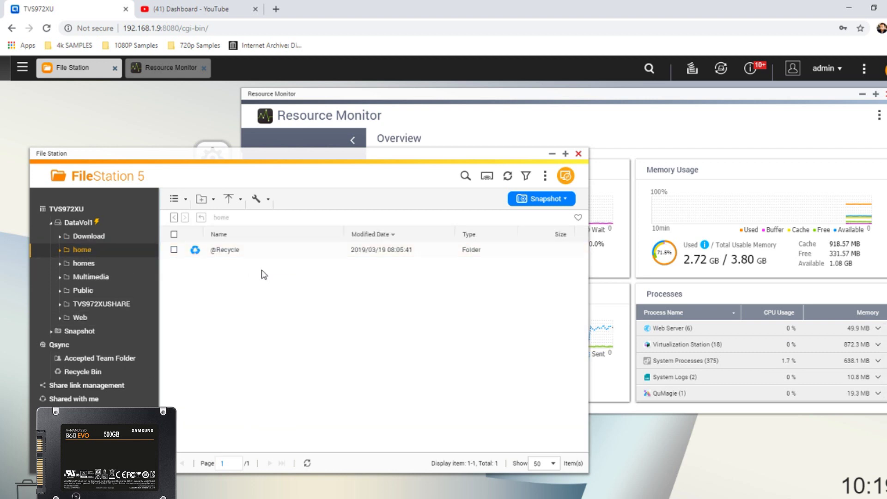
left_click(87, 264)
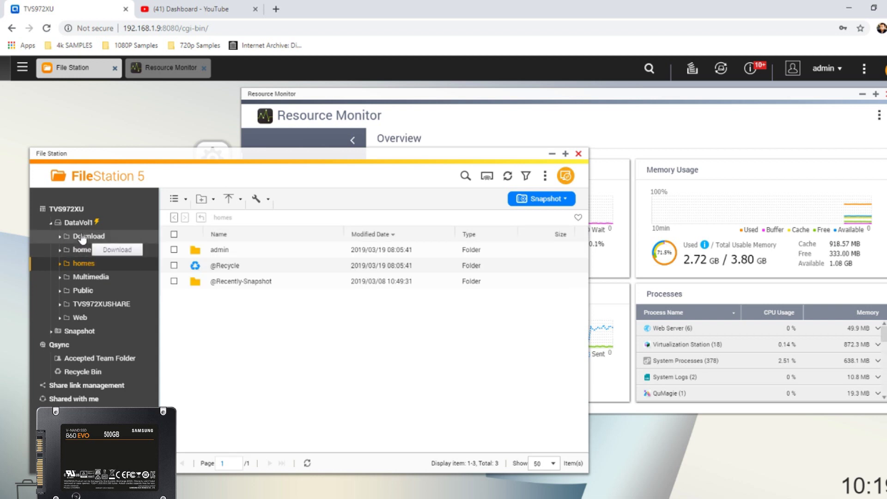
left_click(90, 236)
left_click(111, 305)
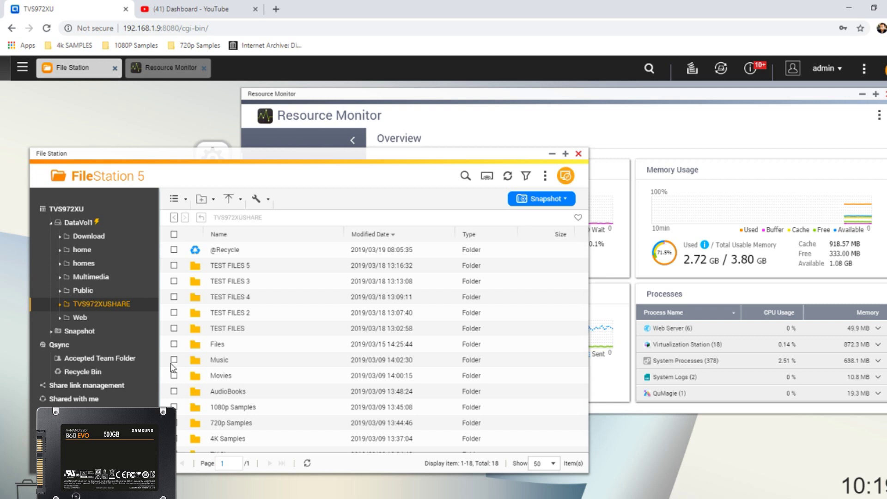
Step: Start the Alarms & Clock stopwatch and copy the five TEST FILES folders to the Download folder on DataVol1, renaming duplicate files
key("alt+Tab")
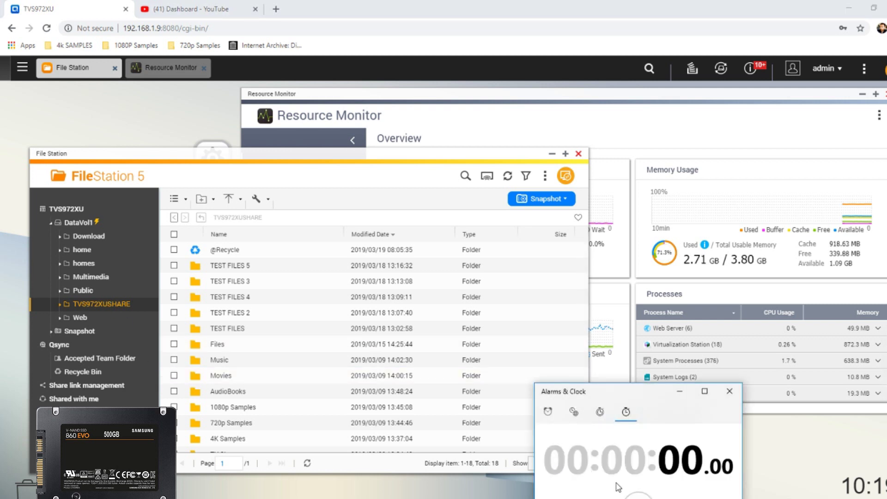
left_click(639, 496)
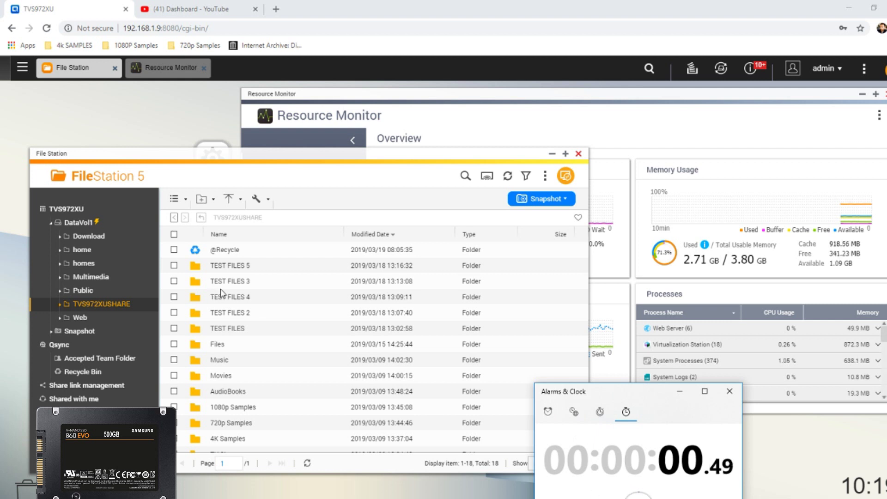
left_click(176, 322)
left_click(174, 328)
left_click(174, 313)
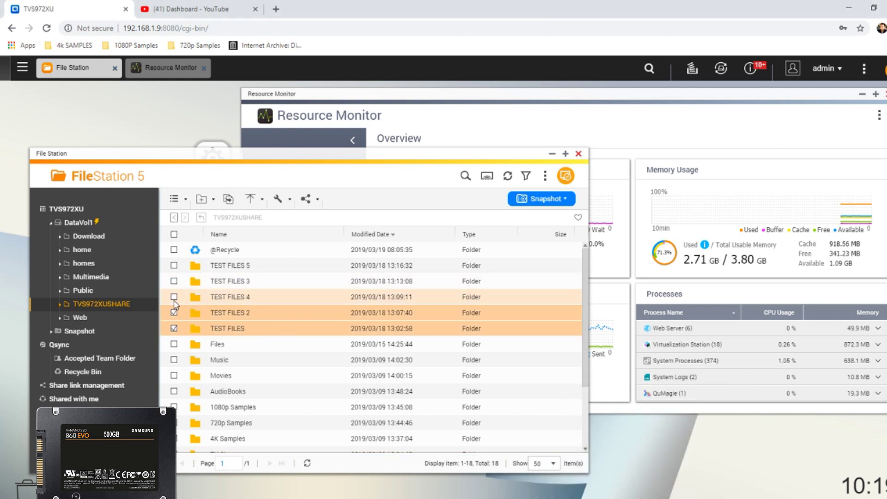
left_click(173, 297)
left_click(174, 281)
left_click(174, 265)
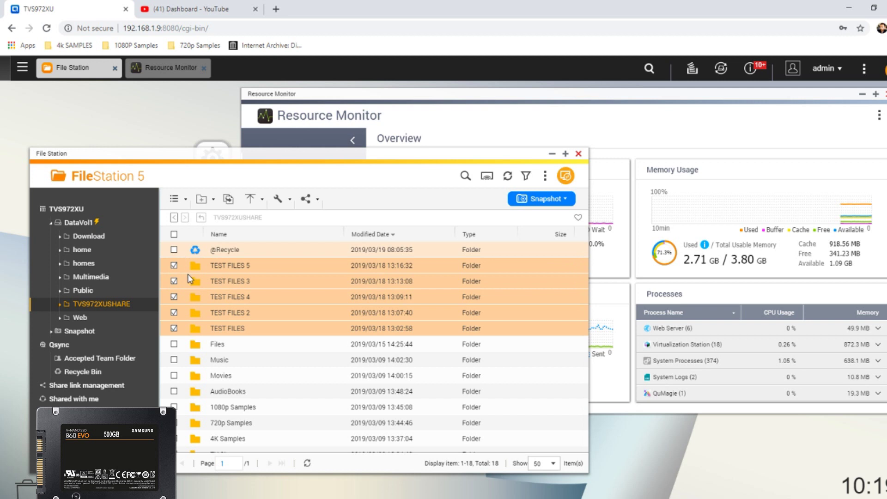
right_click(220, 347)
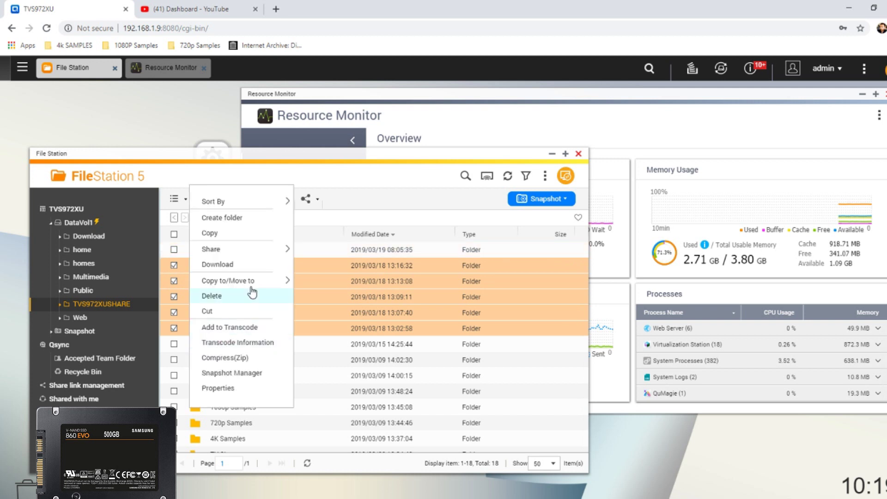
mouse_move(284, 280)
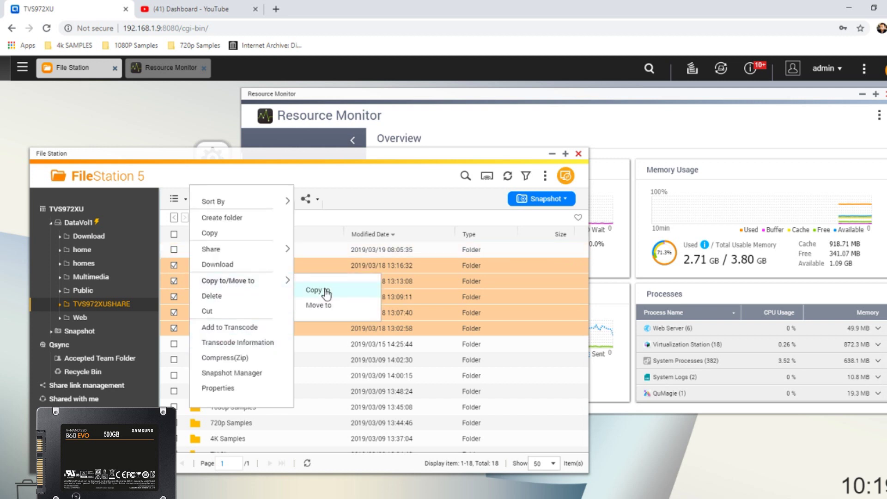
left_click(326, 292)
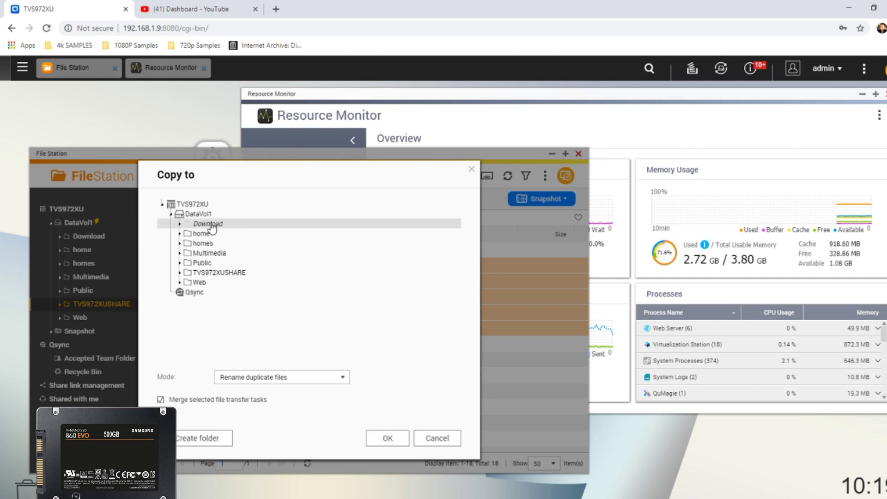
left_click(208, 225)
left_click(388, 438)
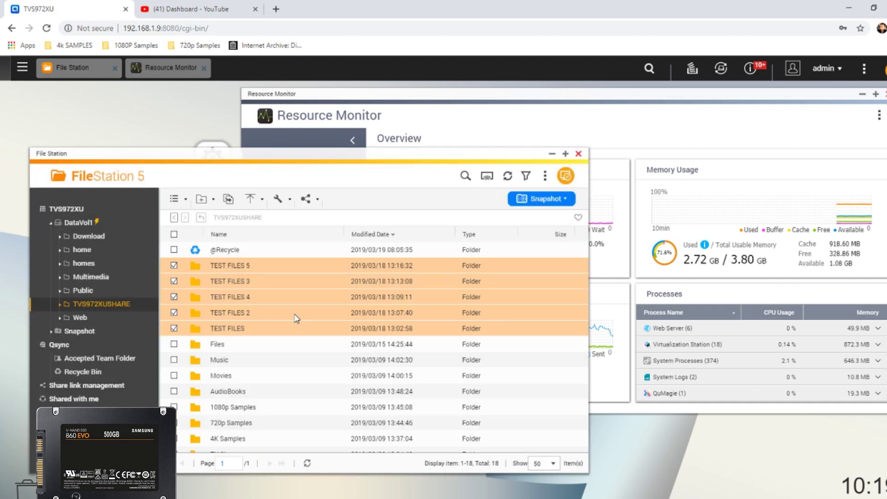
Step: Copy the five selected TEST FILES folders to the home folder on DataVol1, renaming duplicate files
right_click(212, 294)
mouse_move(290, 287)
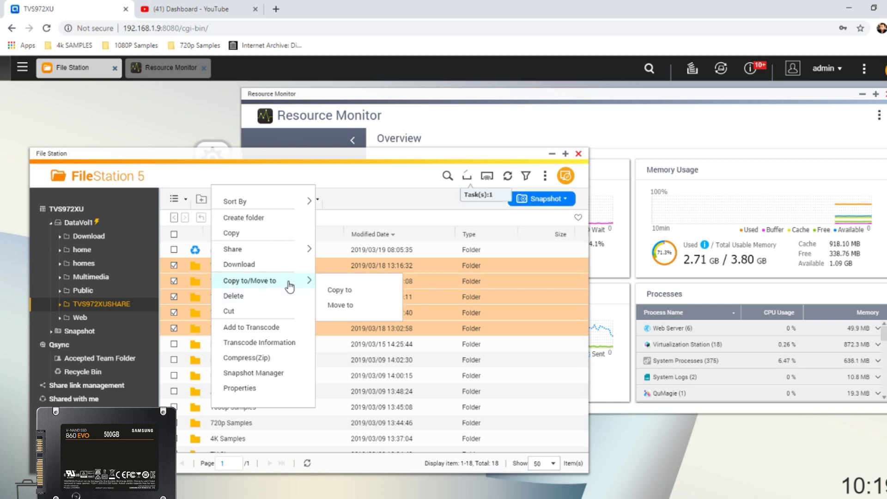
left_click(339, 290)
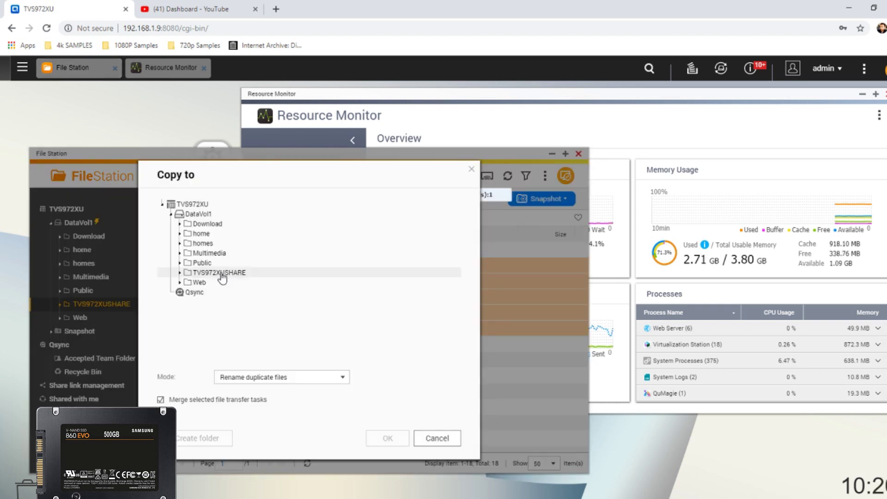
left_click(203, 234)
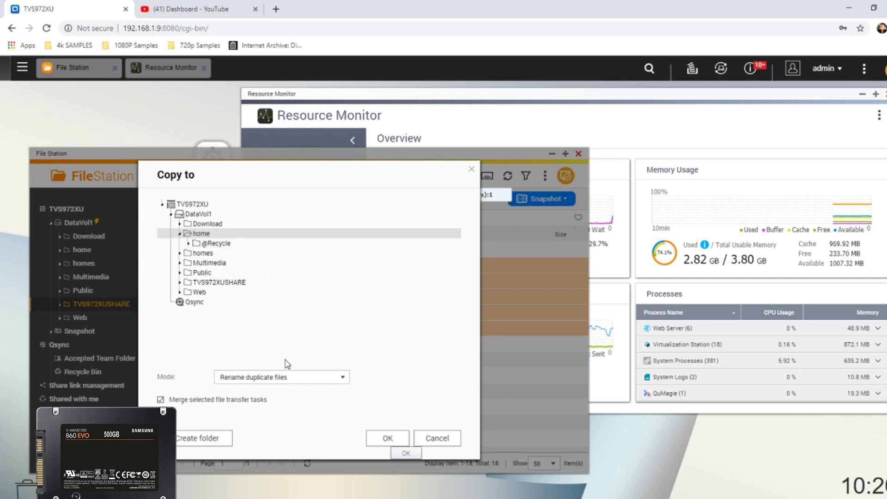
key("Return")
Step: Copy the same five TEST FILES folders to the homes folder on DataVol1, renaming duplicate files
right_click(263, 297)
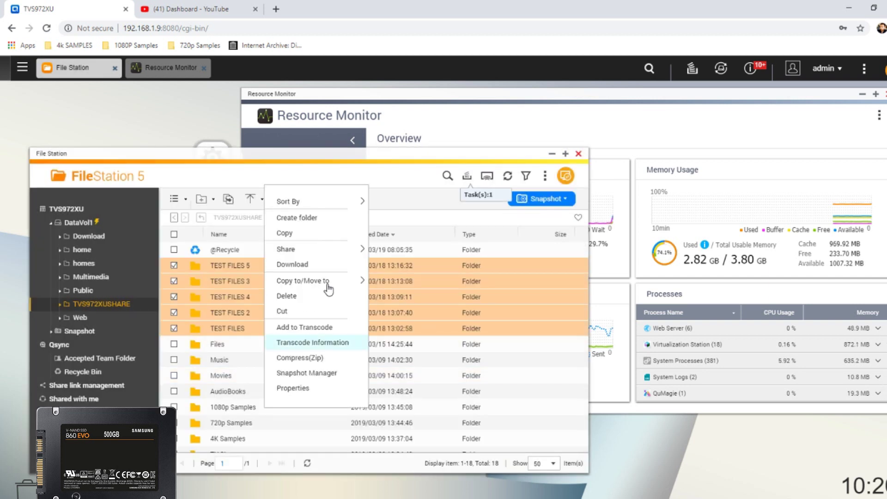
mouse_move(329, 287)
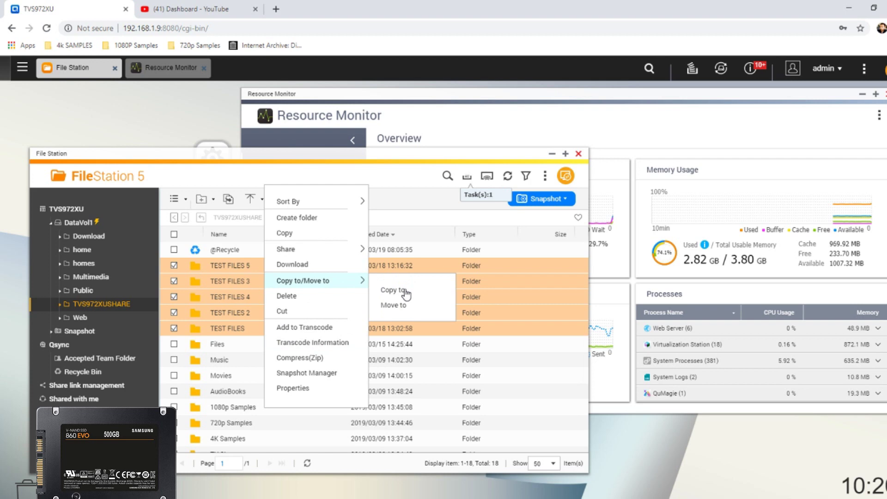
left_click(406, 292)
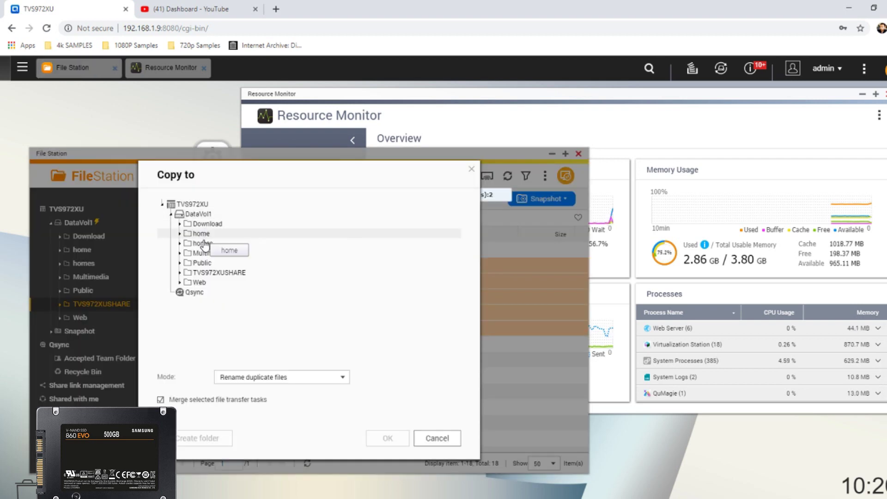
left_click(201, 243)
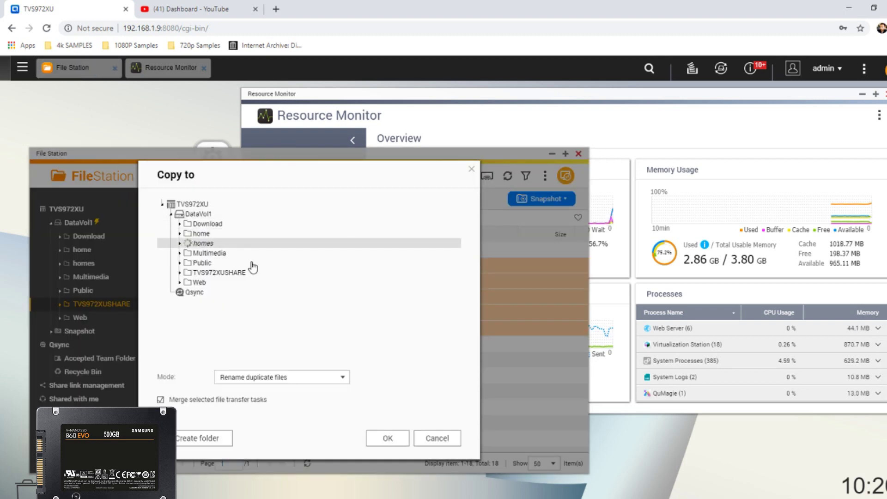
left_click(397, 439)
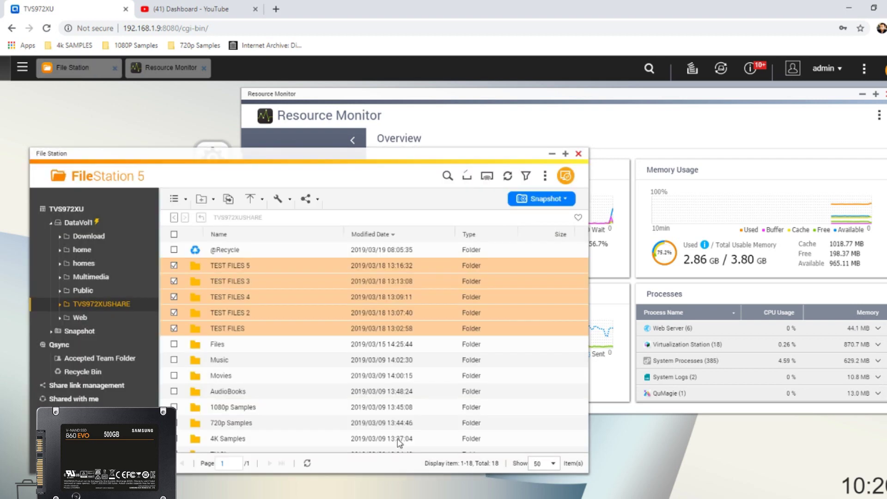
Step: Check the background tasks for the three running folder copies
left_click(470, 178)
left_click(468, 175)
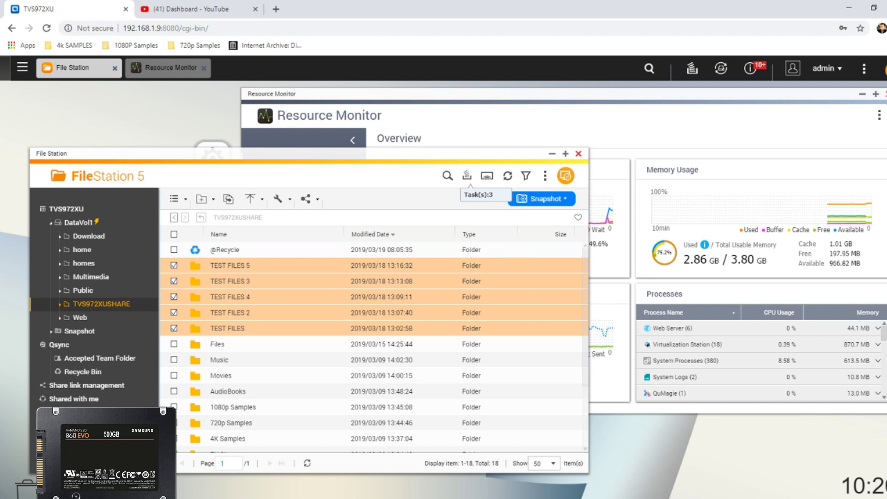
left_click(469, 180)
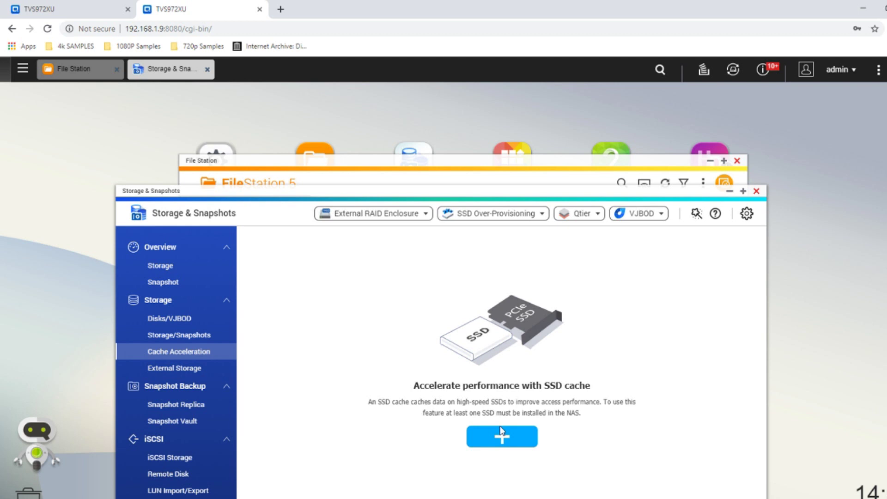
Step: Start creating an SSD cache and select the 1.75 TB drives SSD 4 and SSD 5 for it
left_click(496, 442)
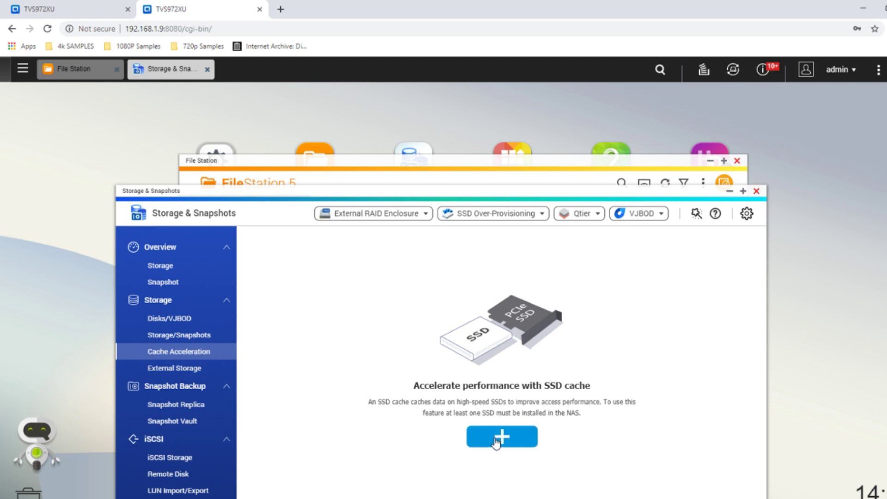
left_click(496, 442)
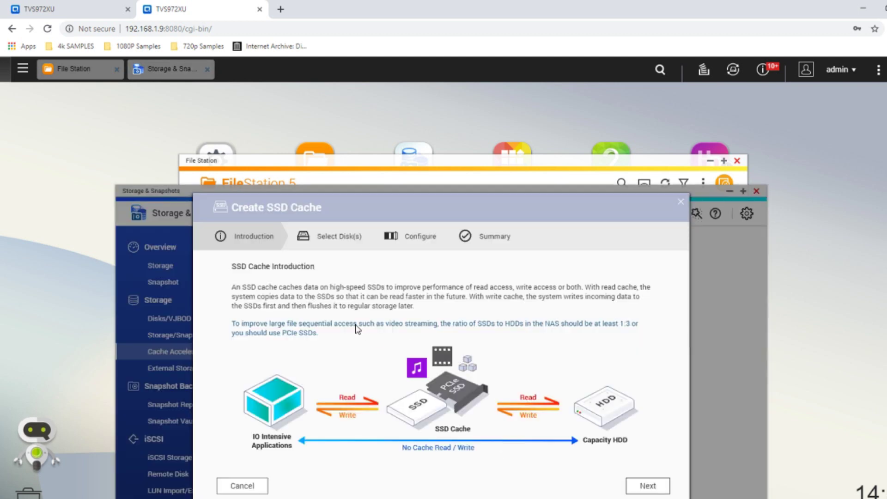
left_click(638, 484)
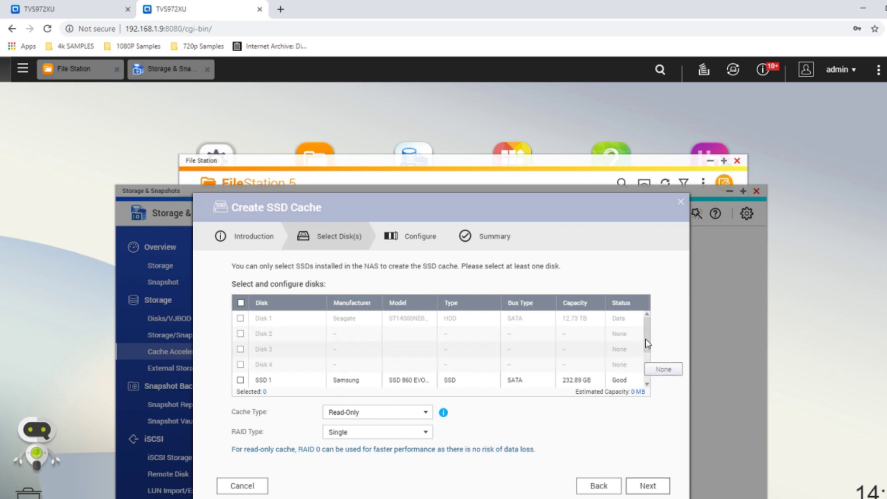
scroll(647, 365, "down", 1)
scroll(647, 372, "down", 3)
left_click(240, 365)
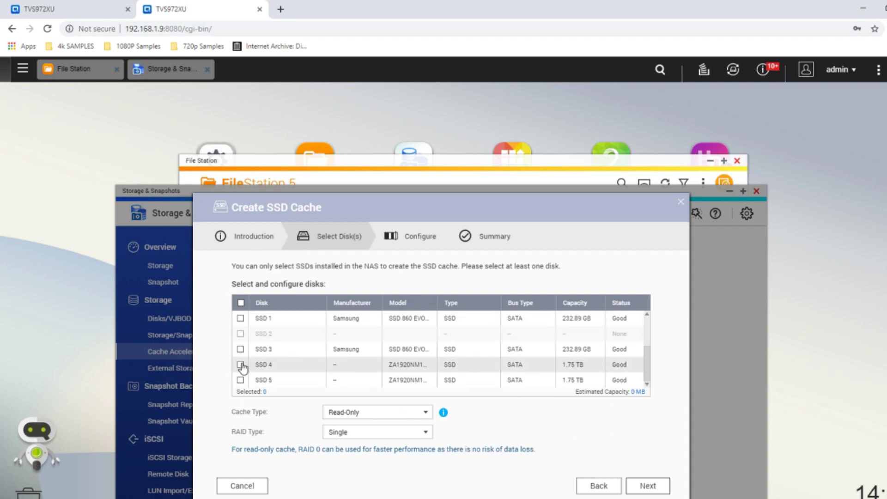
left_click(241, 380)
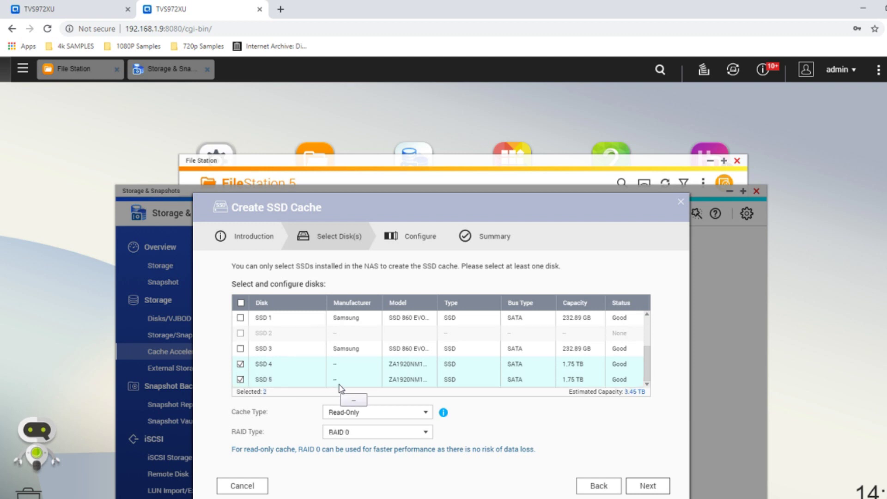
Step: Set the cache type to Read-Write, keep RAID 1, and continue to the cache configuration
left_click(358, 423)
left_click(355, 451)
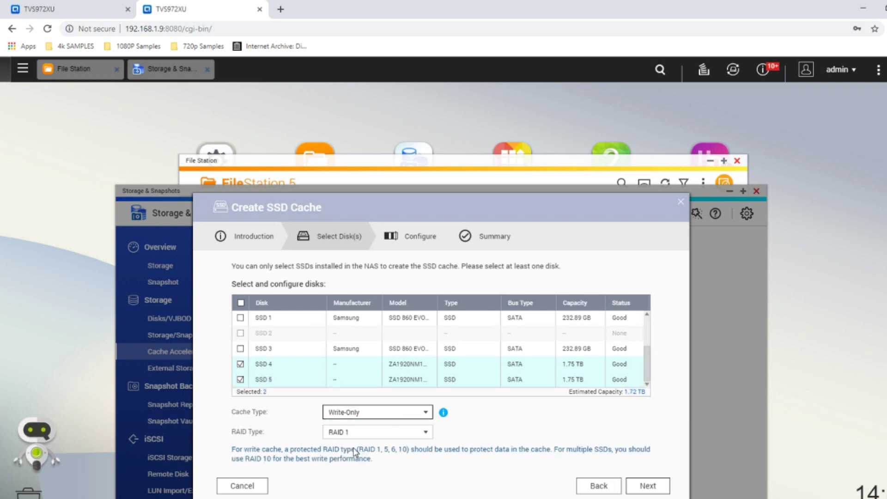
left_click(366, 420)
left_click(357, 436)
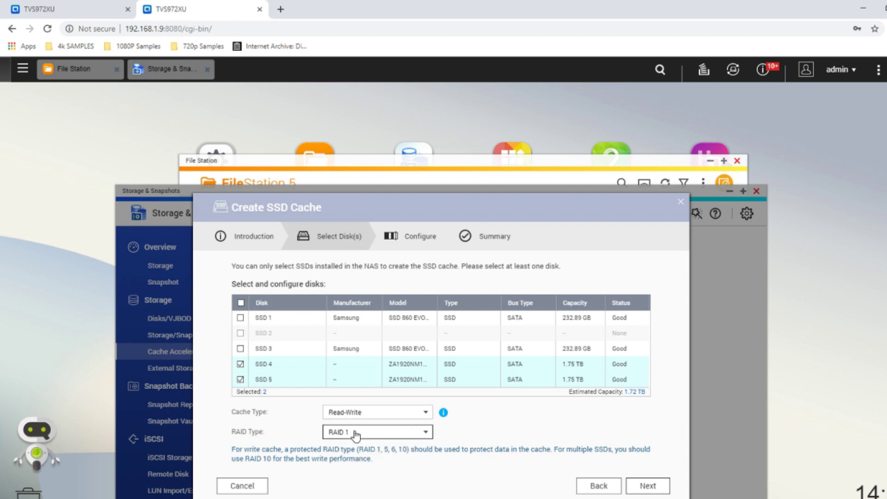
left_click(642, 486)
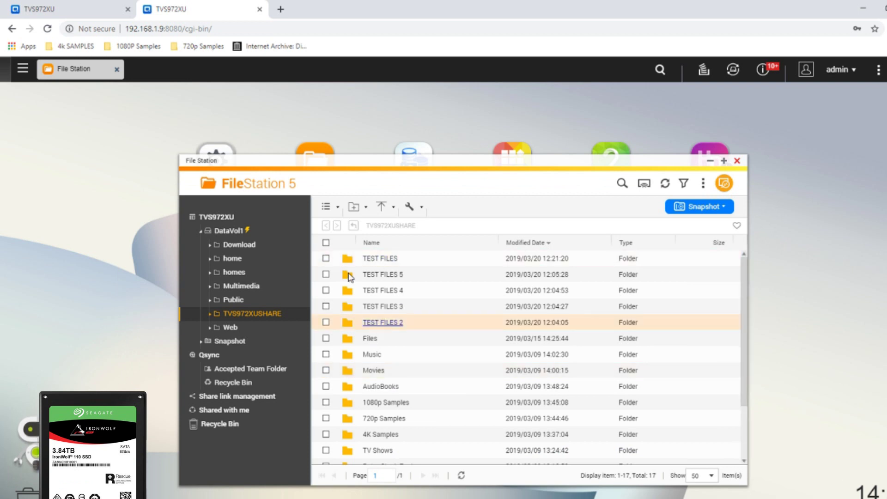
Step: Switch to the Alarms & Clock stopwatch and start timing
mouse_move(250, 233)
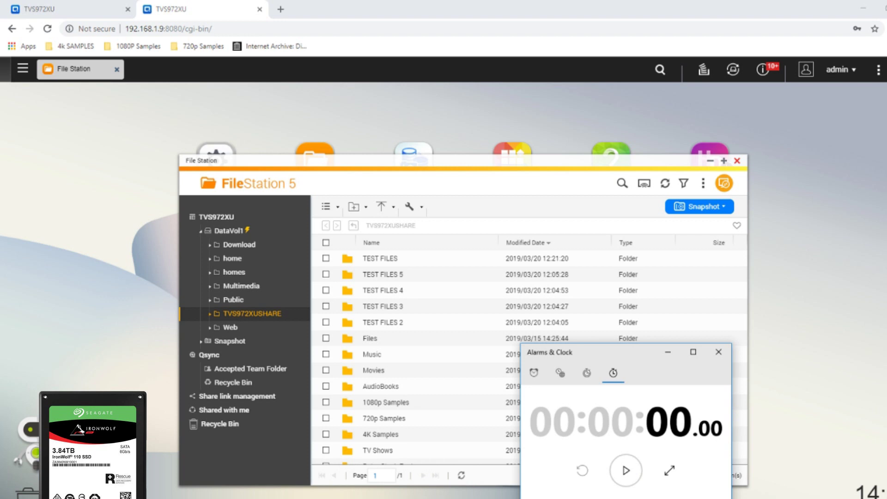
left_click(451, 485)
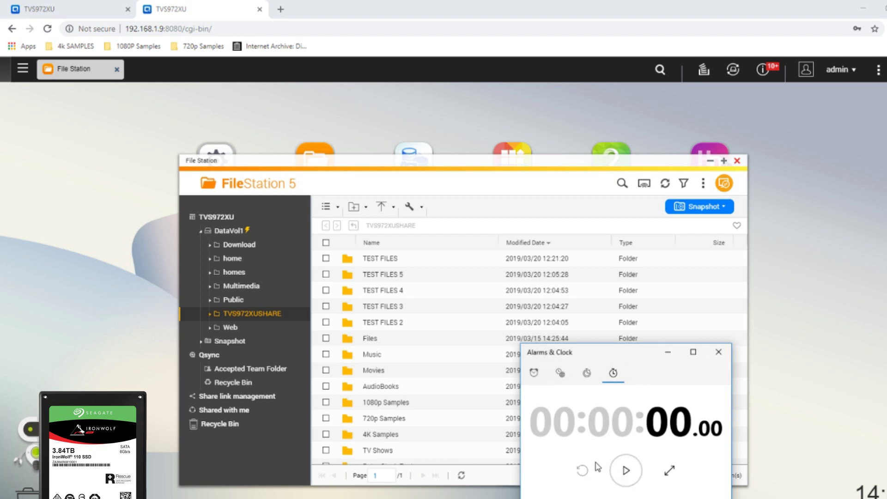
left_click(627, 470)
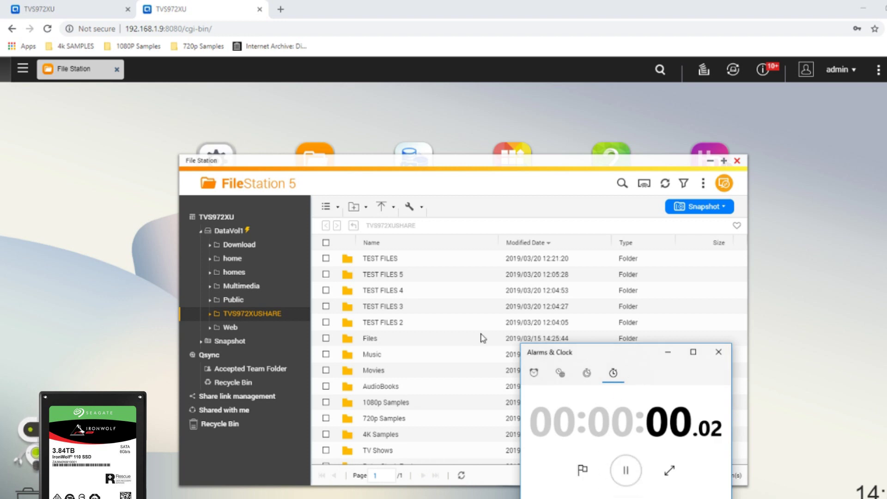
Step: Copy TEST FILES and TEST FILES 2 to 5 from TVS972XUSHARE to the Download folder on DataVol1, renaming duplicate files
left_click(380, 258)
left_click(326, 274)
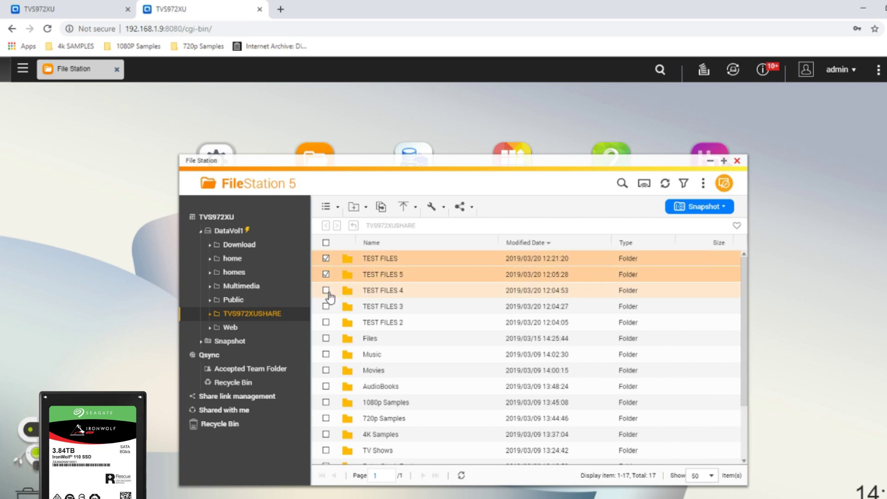
left_click(326, 290)
left_click(326, 306)
left_click(326, 322)
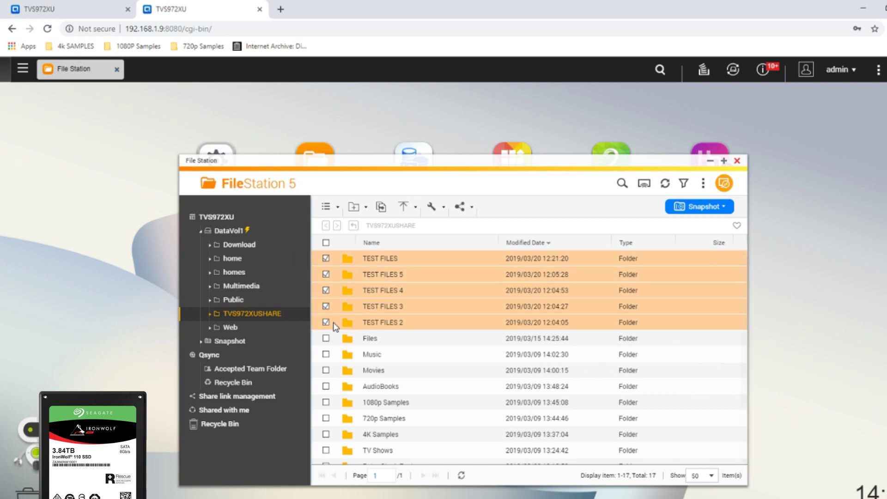
right_click(412, 319)
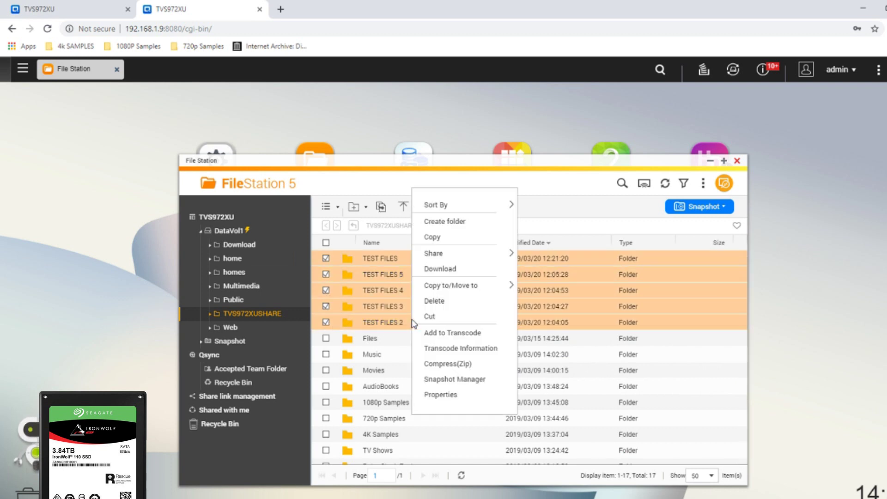
mouse_move(500, 290)
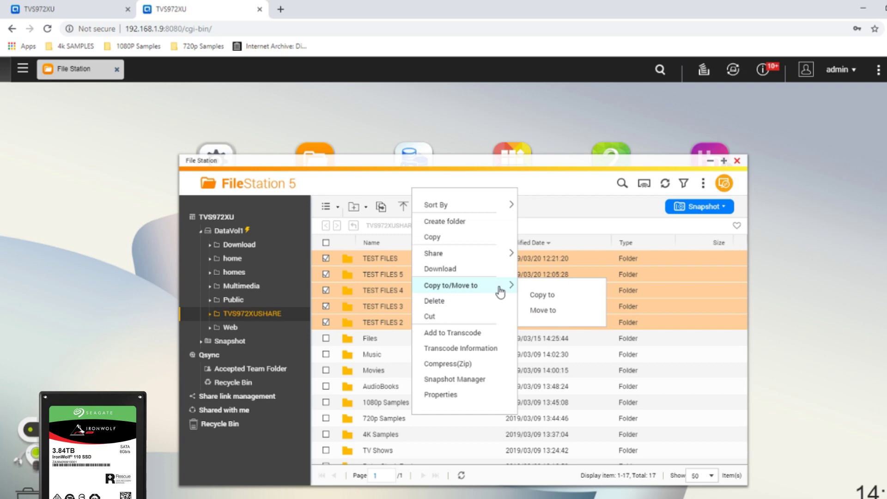
left_click(551, 296)
left_click(360, 232)
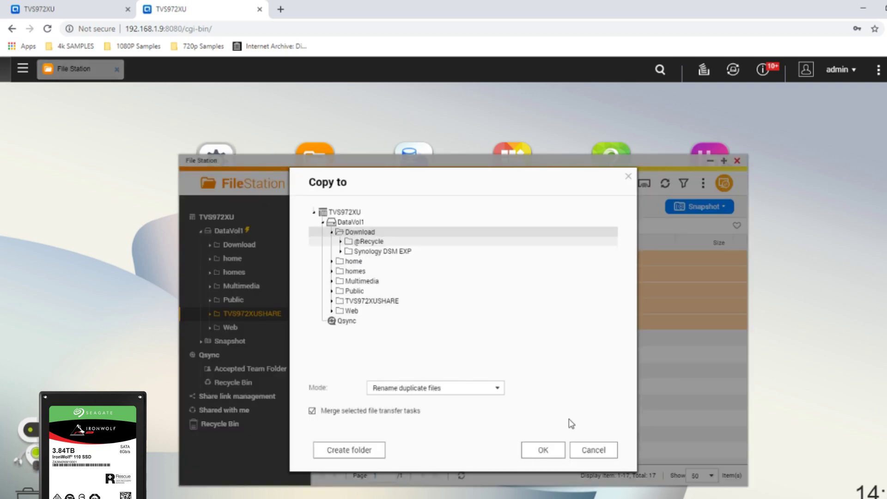
left_click(541, 451)
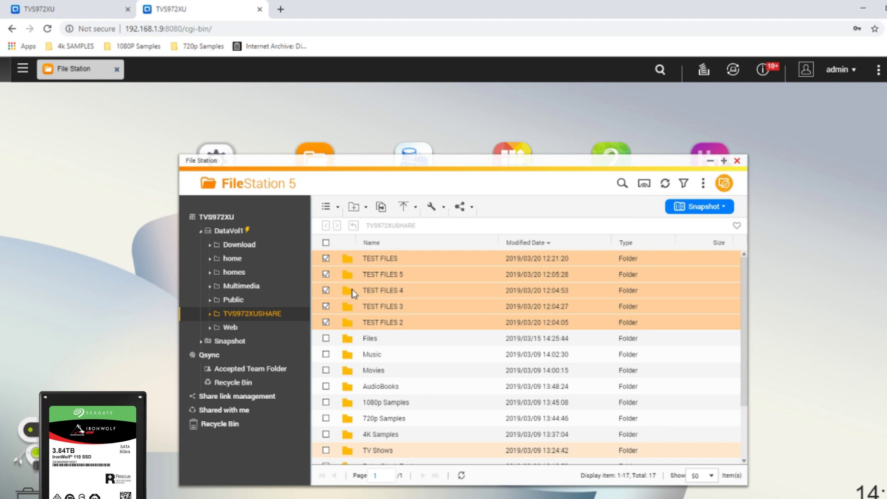
Step: Copy the five selected TEST FILES folders to the home folder as a second simultaneous task, renaming duplicate files
right_click(379, 266)
mouse_move(448, 291)
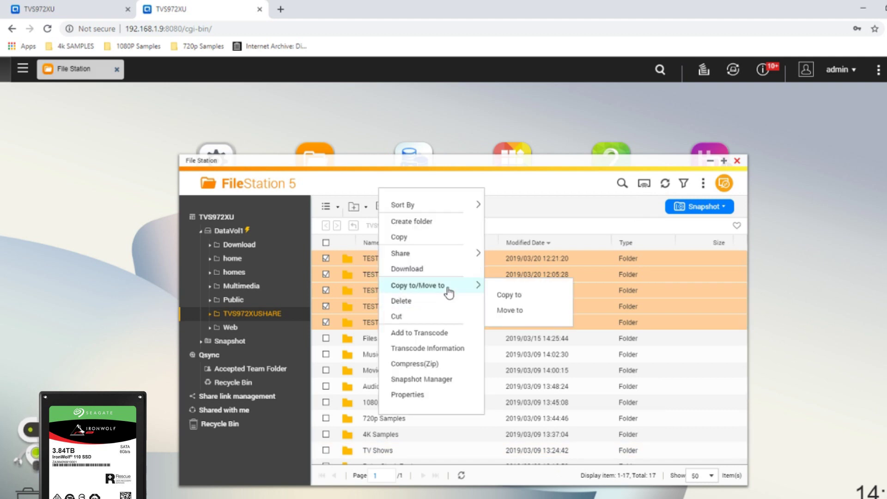
left_click(512, 296)
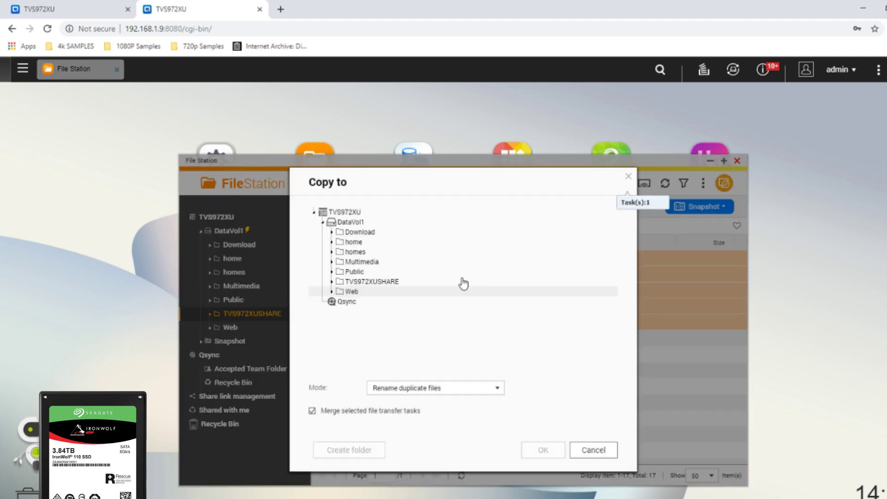
left_click(353, 243)
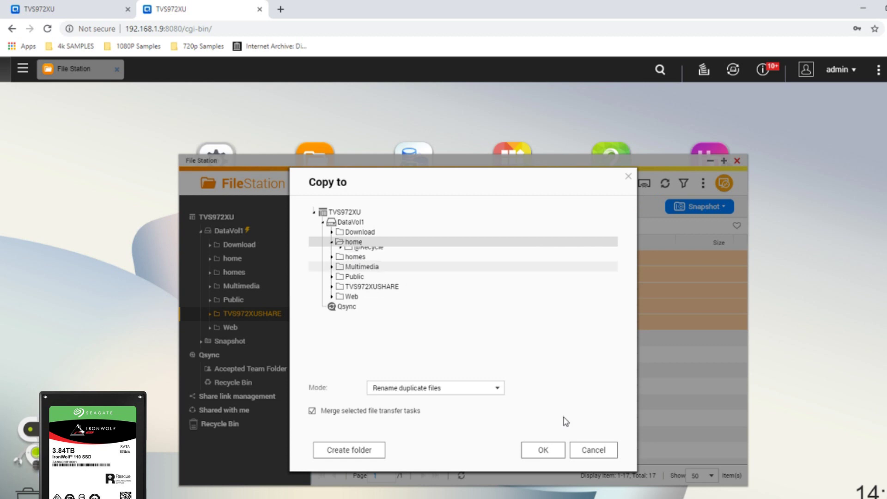
left_click(555, 450)
Step: Copy the five selected TEST FILES folders to the homes folder as a third simultaneous task, renaming duplicate files
right_click(410, 279)
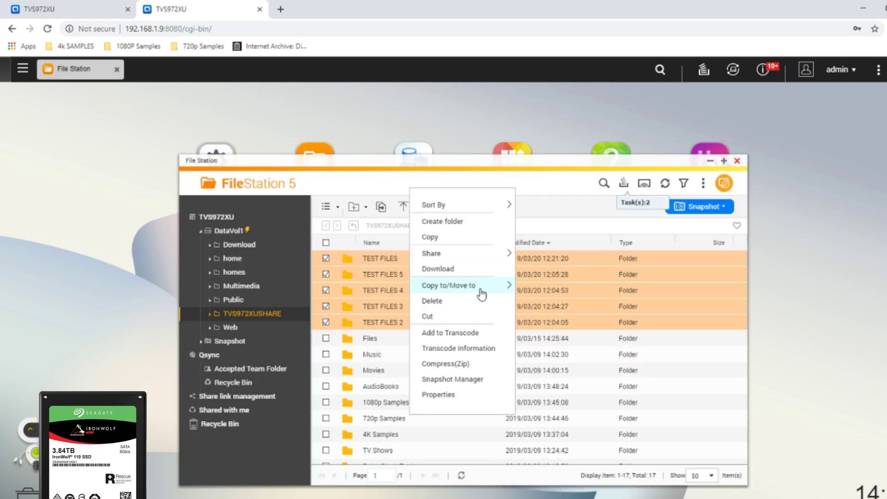
mouse_move(504, 287)
left_click(559, 293)
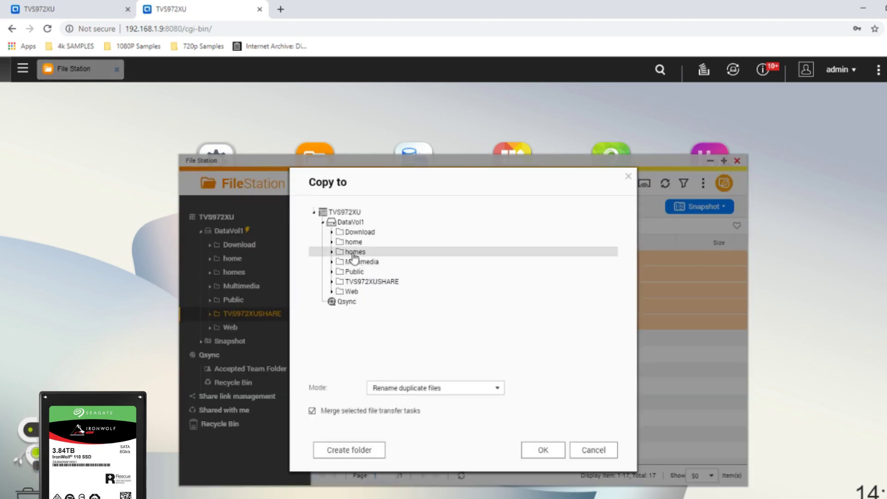
left_click(354, 252)
left_click(544, 451)
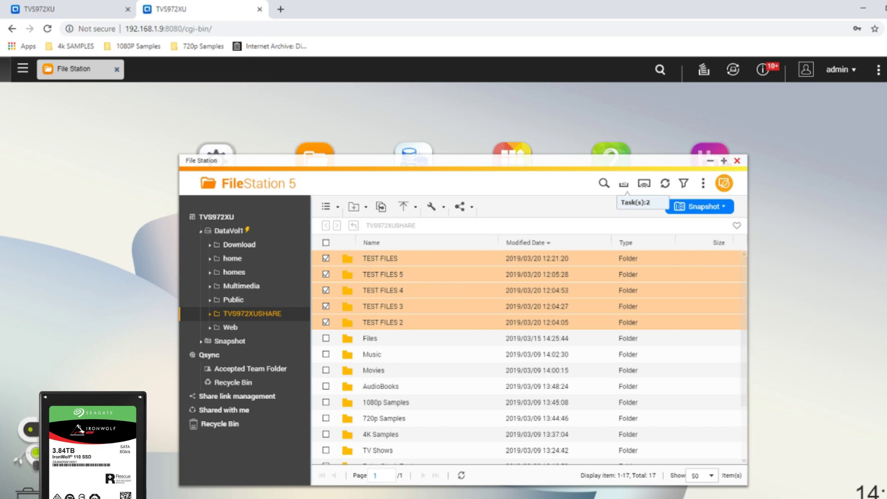
Step: Compare the progress of the three background copy tasks with the Alarms & Clock stopwatch, moving the stopwatch clear of the task list
key("alt+Tab")
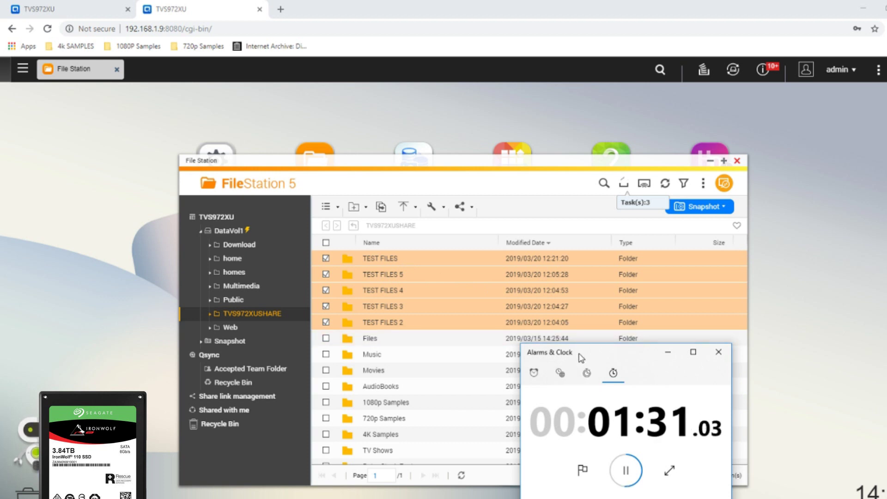
mouse_move(249, 231)
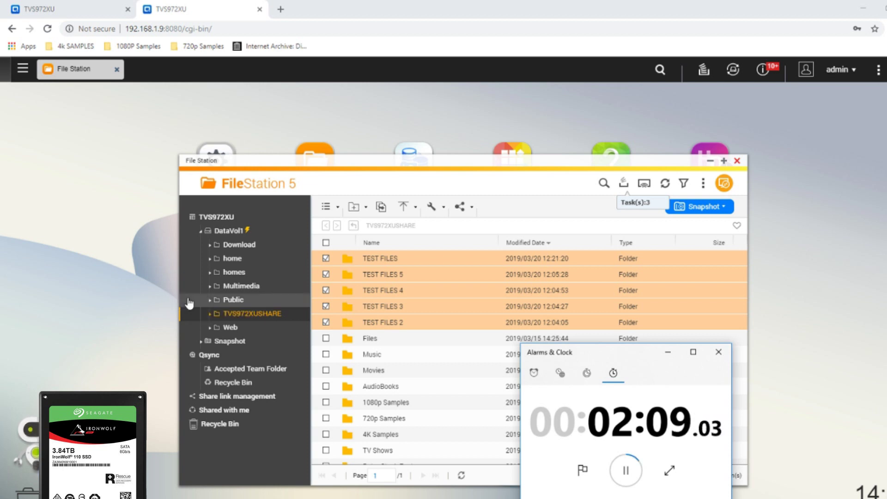
left_click(624, 185)
left_click(624, 185)
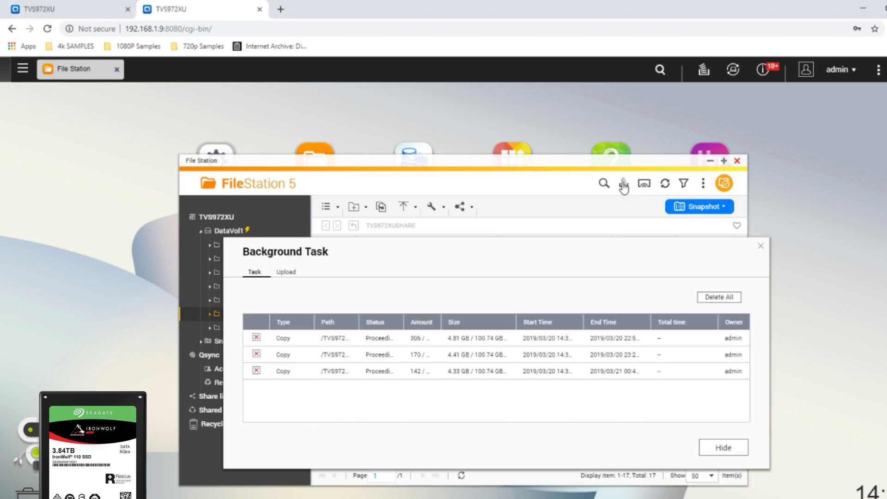
mouse_move(588, 368)
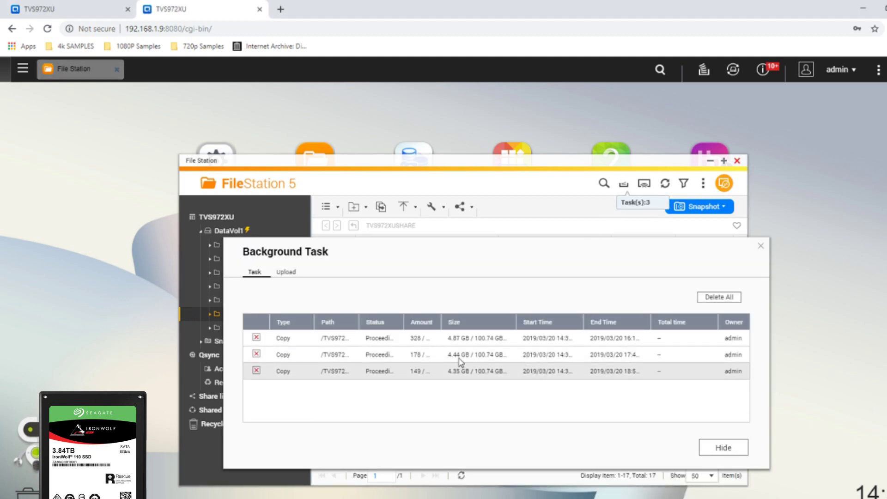
mouse_move(485, 342)
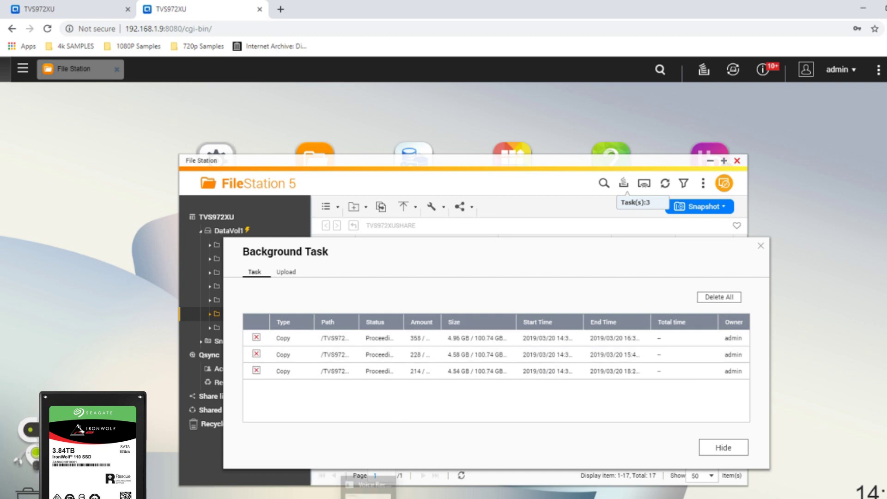
left_click(450, 483)
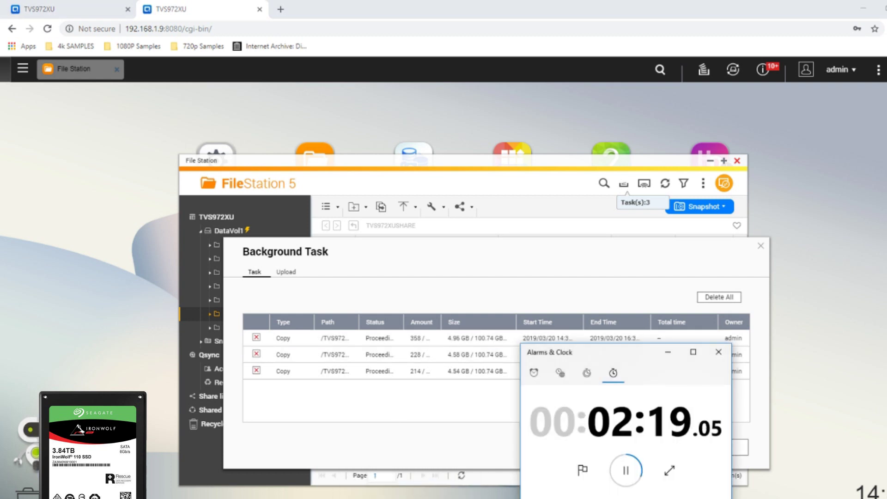
left_click_drag(599, 348, 645, 396)
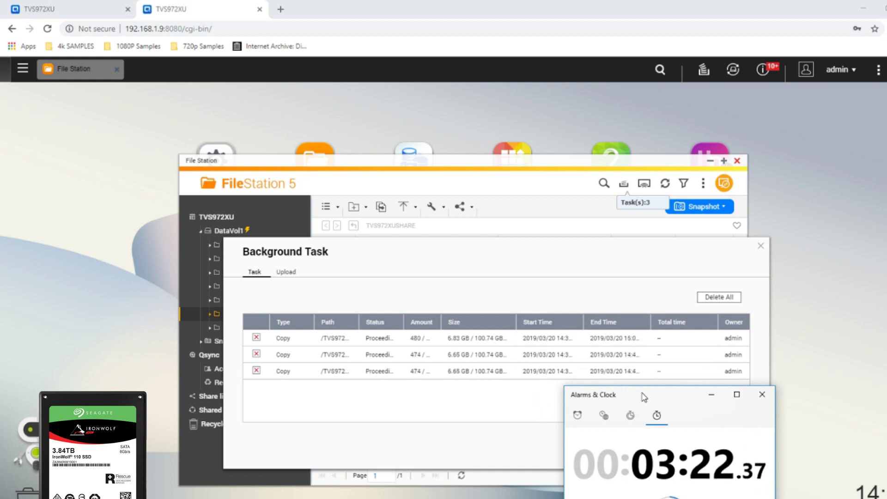